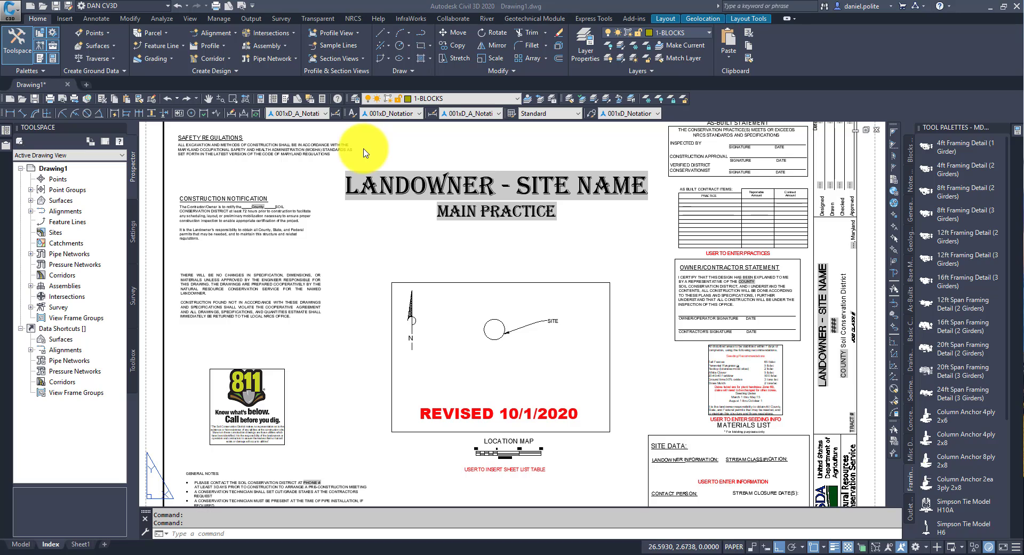
Expand the profile view styles in the Toolspace settings and widen the palette to read the style names and descriptions
{"action": "left_click", "coordinate": [133, 235]}
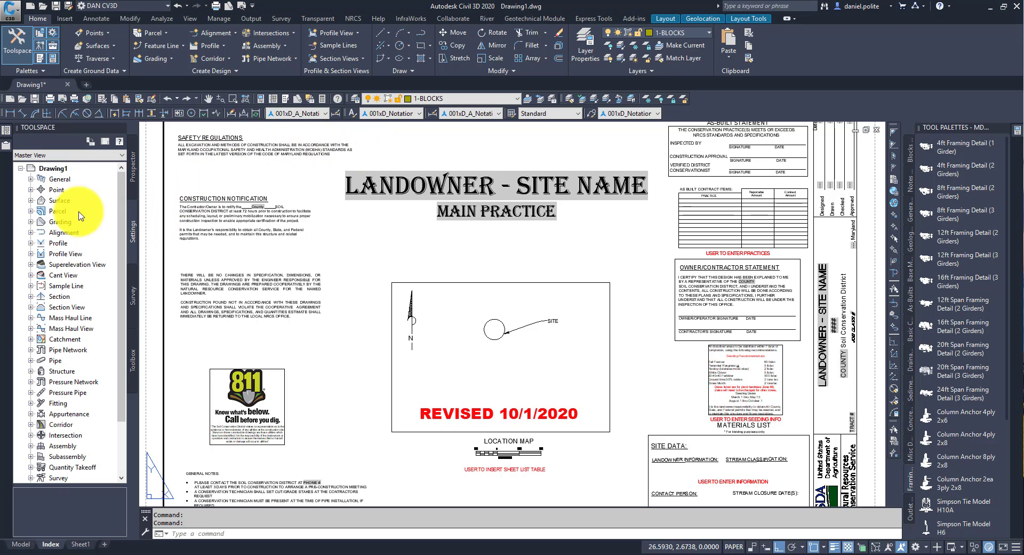
{"action": "left_click", "coordinate": [31, 254]}
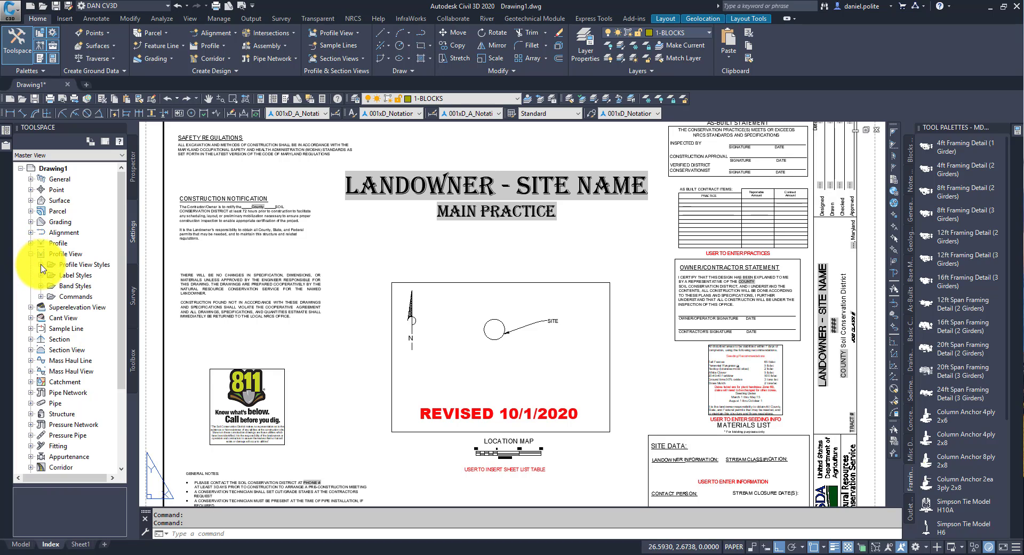
{"action": "left_click", "coordinate": [41, 265]}
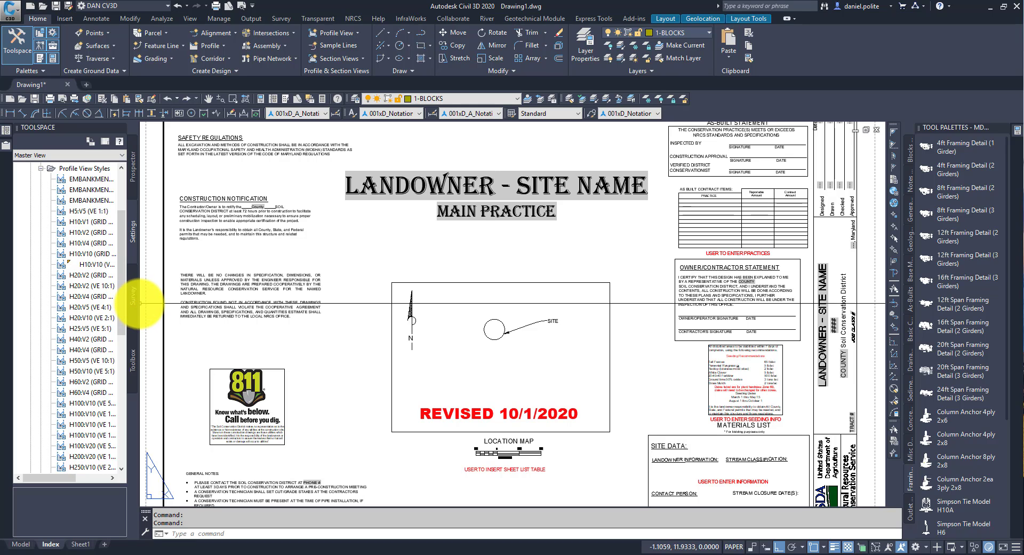
{"action": "left_click_drag", "start_coordinate": [138, 303], "coordinate": [174, 306]}
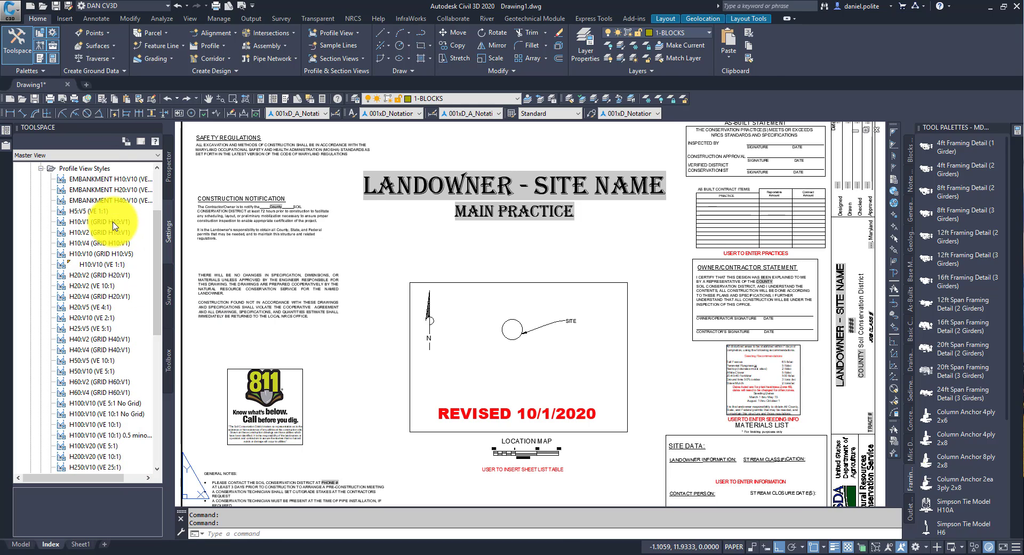
{"action": "mouse_move", "coordinate": [88, 228]}
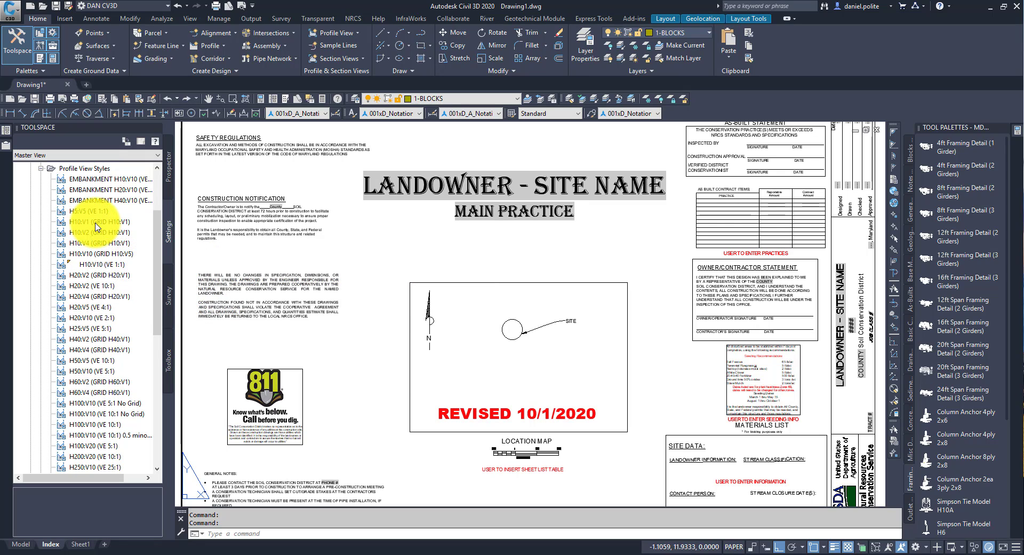
{"action": "mouse_move", "coordinate": [120, 235]}
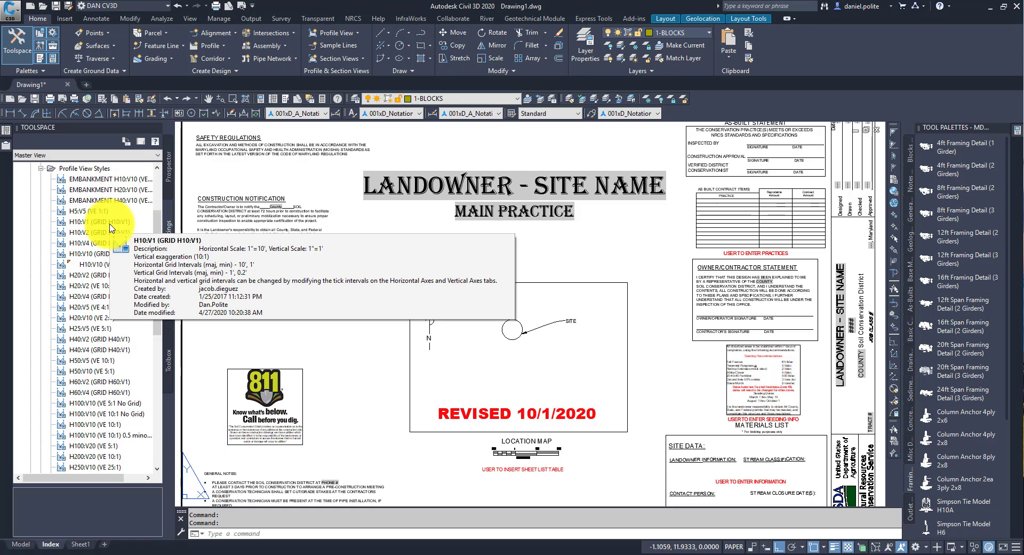
{"action": "mouse_move", "coordinate": [115, 291]}
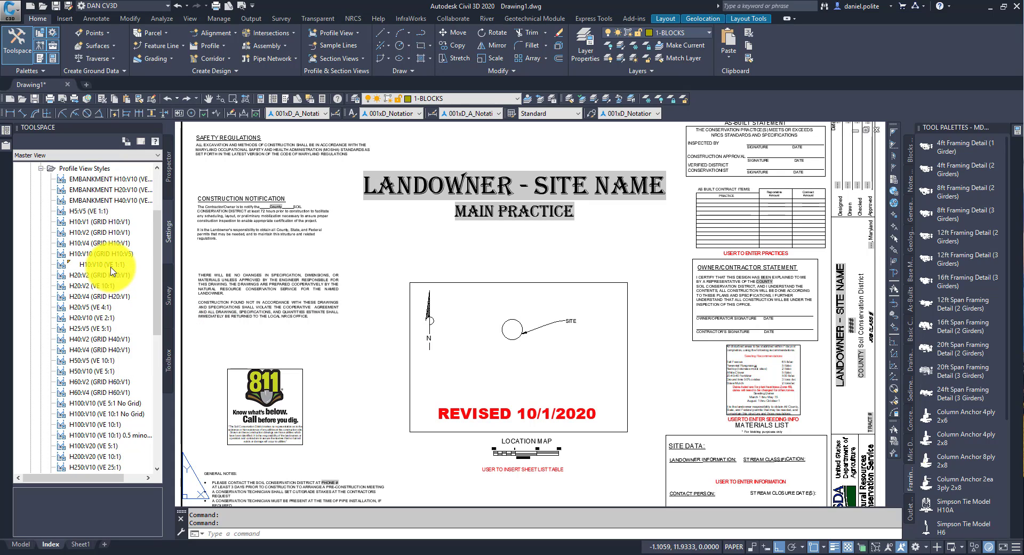
Open the H10:V10 (VE 1:1) profile view style for editing and bring up its title annotation settings
{"action": "mouse_move", "coordinate": [112, 271]}
{"action": "left_click", "coordinate": [116, 267]}
{"action": "right_click", "coordinate": [127, 267]}
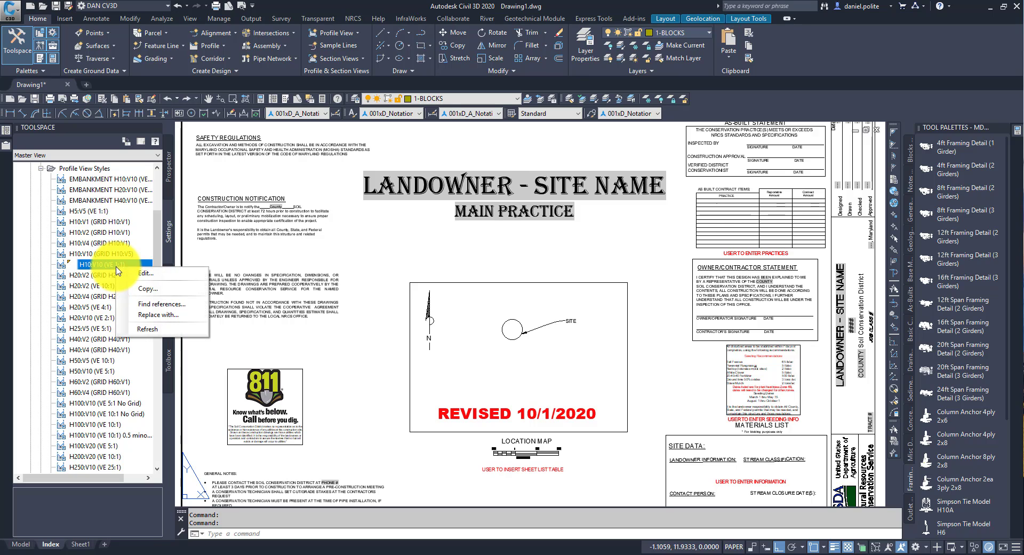
{"action": "left_click", "coordinate": [149, 274]}
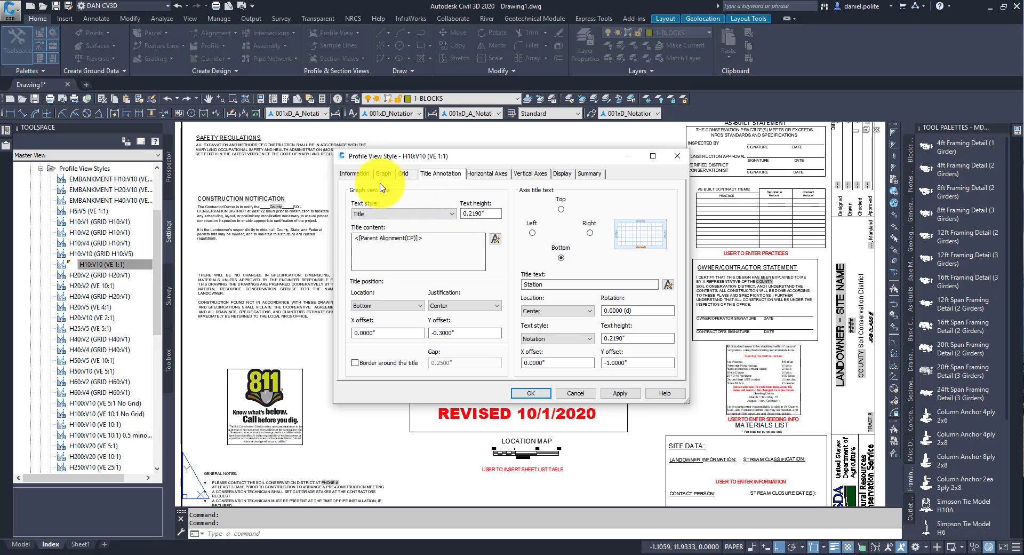
{"action": "left_click", "coordinate": [352, 174]}
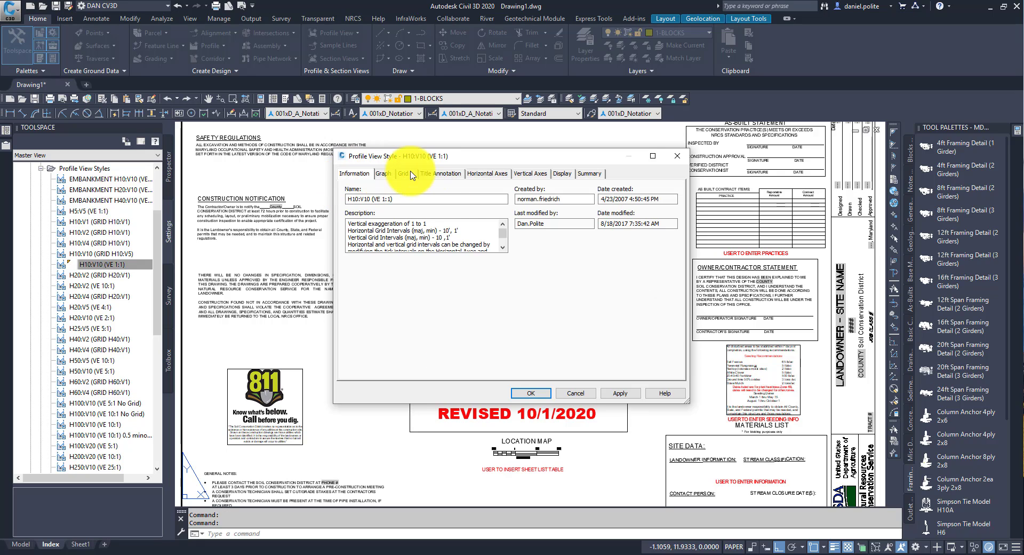
{"action": "left_click", "coordinate": [442, 175]}
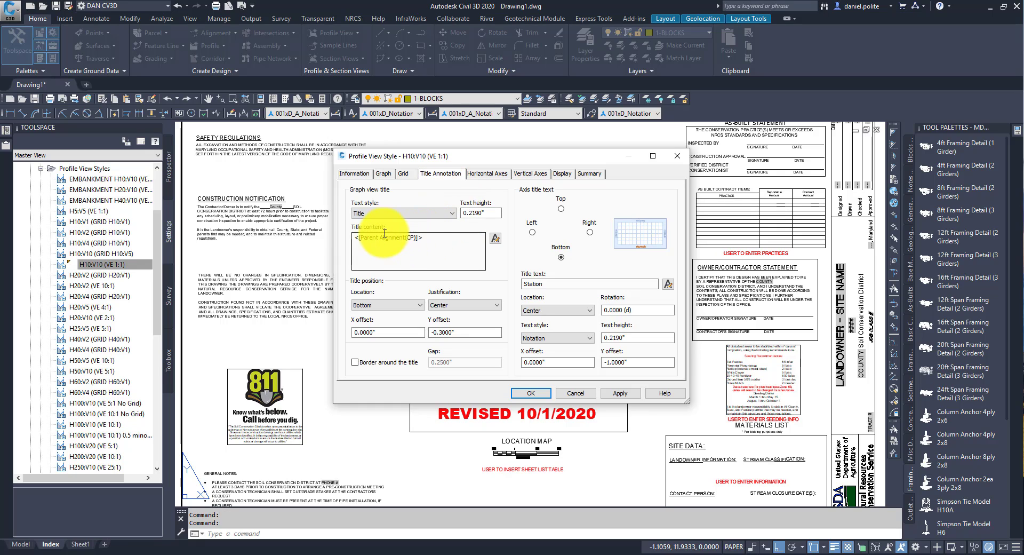
Clear the style's graph view title content and insert the Parent Alignment property with capitalization set to preserve case
{"action": "left_click_drag", "start_coordinate": [425, 238], "coordinate": [343, 241]}
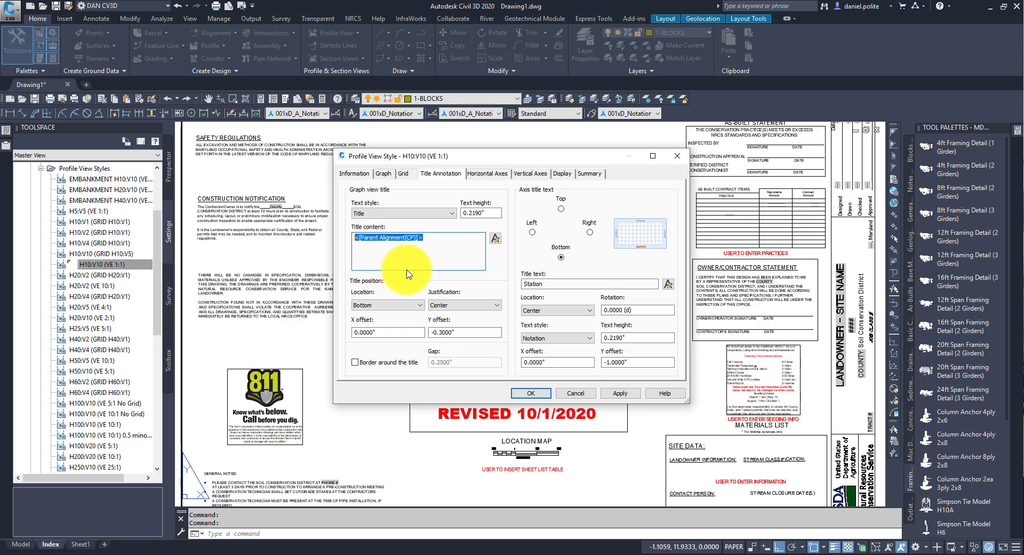
{"action": "left_click", "coordinate": [495, 239]}
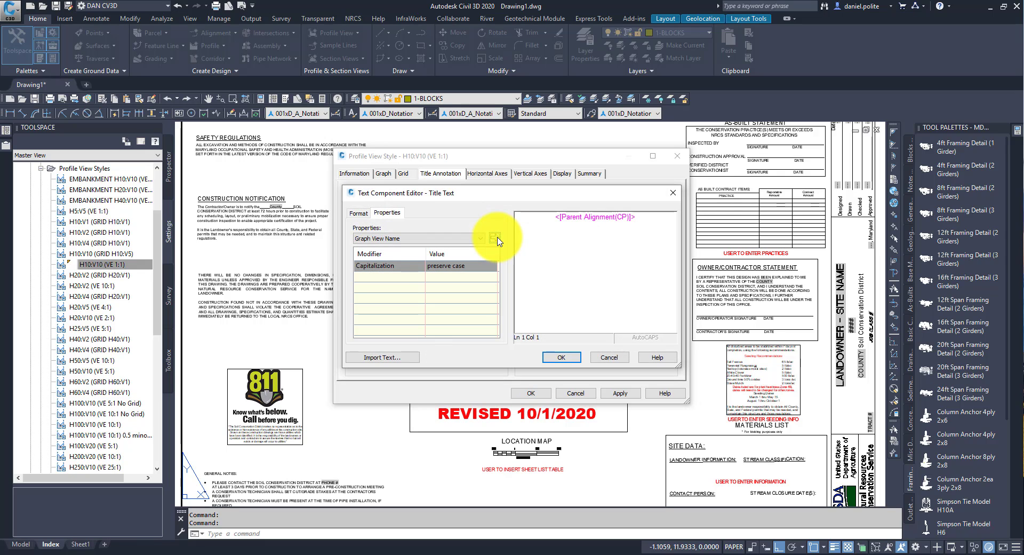
{"action": "left_click_drag", "start_coordinate": [640, 217], "coordinate": [541, 225]}
{"action": "key", "text": "Delete"}
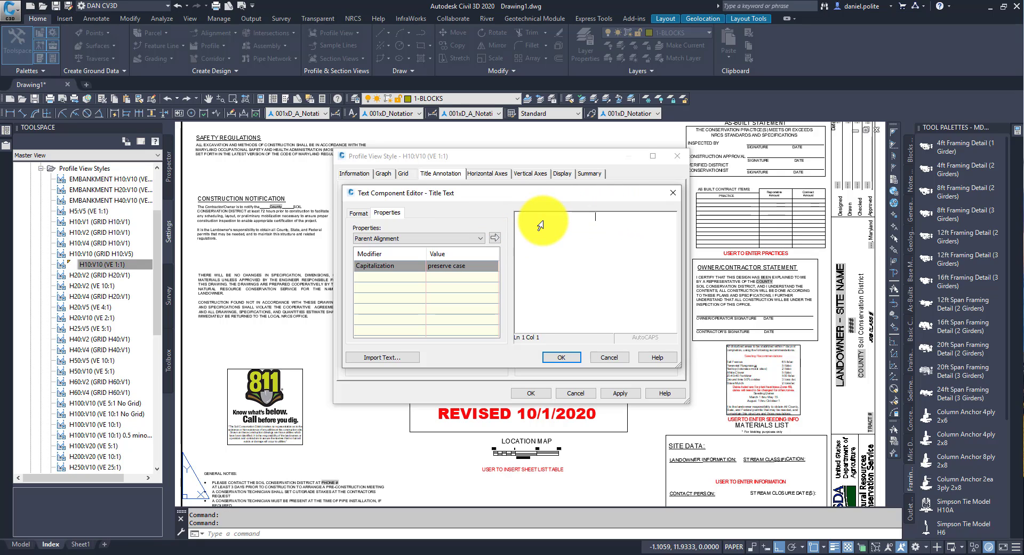
{"action": "left_click", "coordinate": [480, 238]}
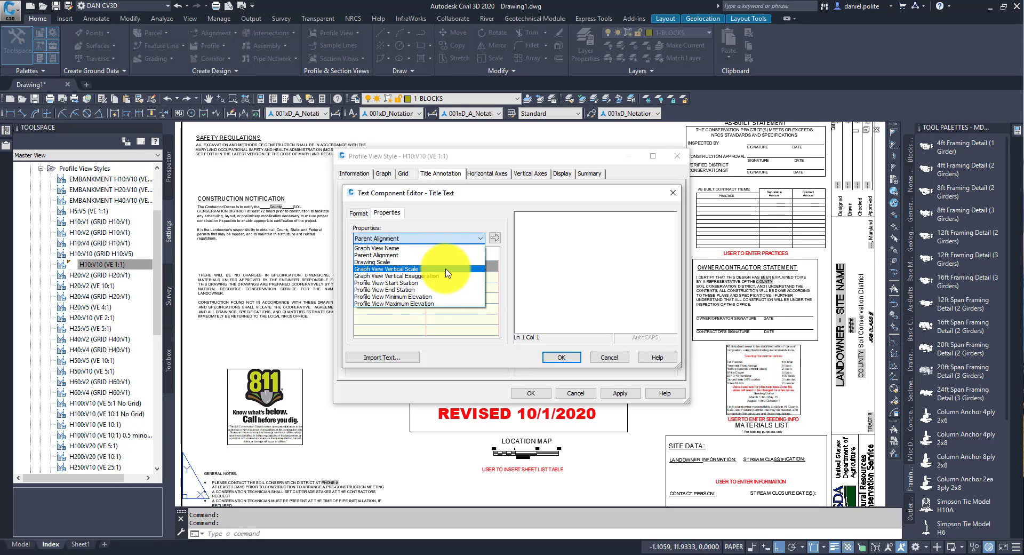
{"action": "left_click", "coordinate": [394, 255]}
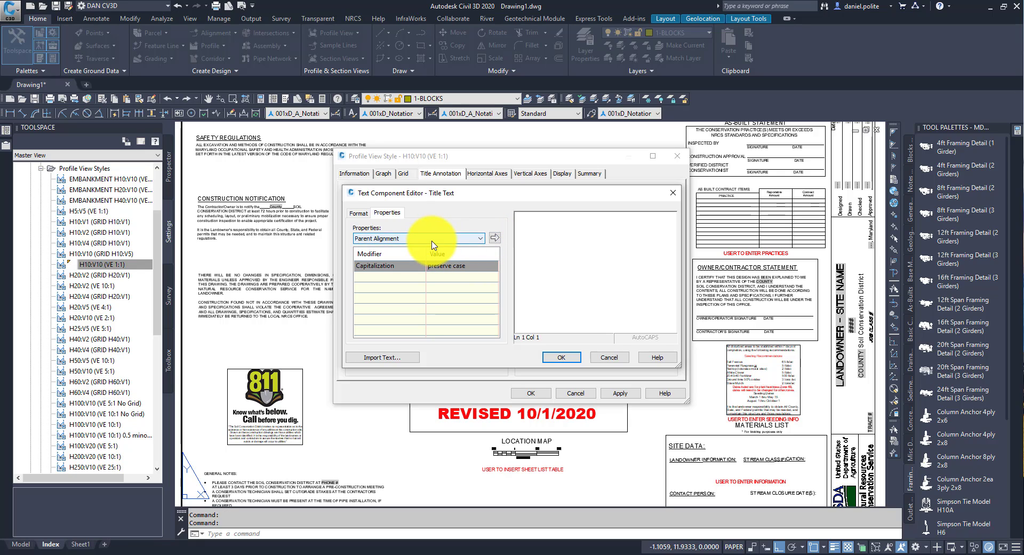
{"action": "left_click", "coordinate": [495, 237]}
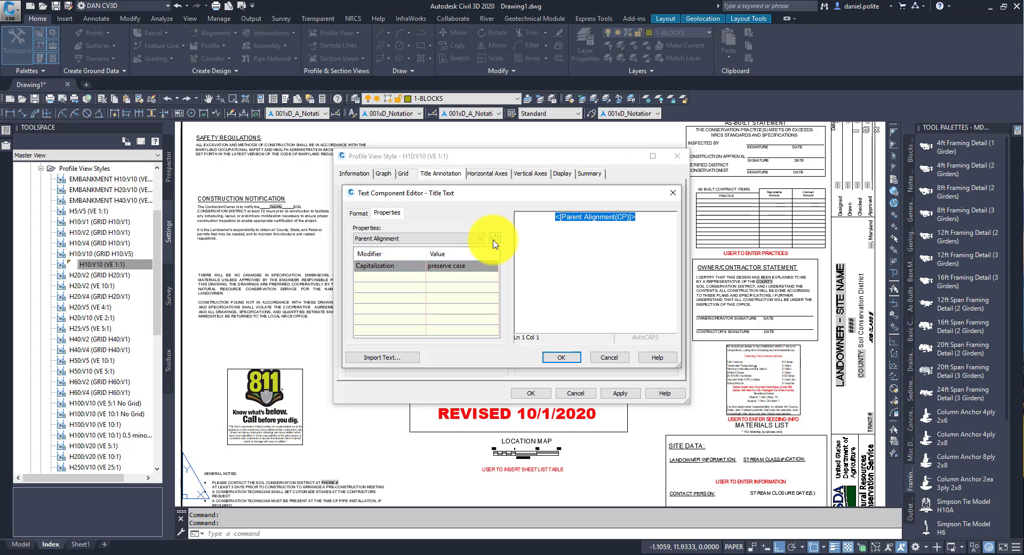
{"action": "left_click", "coordinate": [636, 221]}
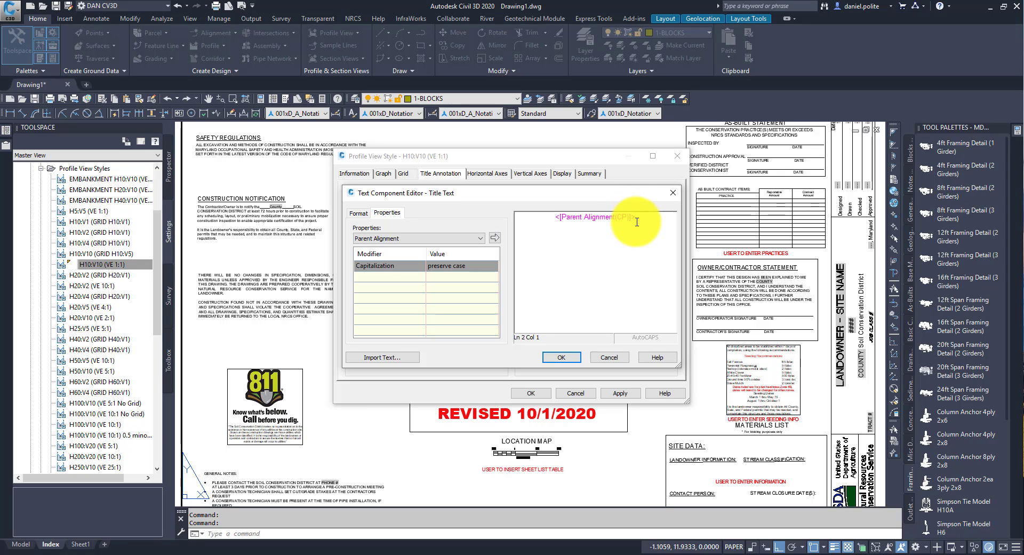
Add the Drawing Scale property with precision 1 on a second line of the title and save the profile view style
{"action": "left_click", "coordinate": [443, 239]}
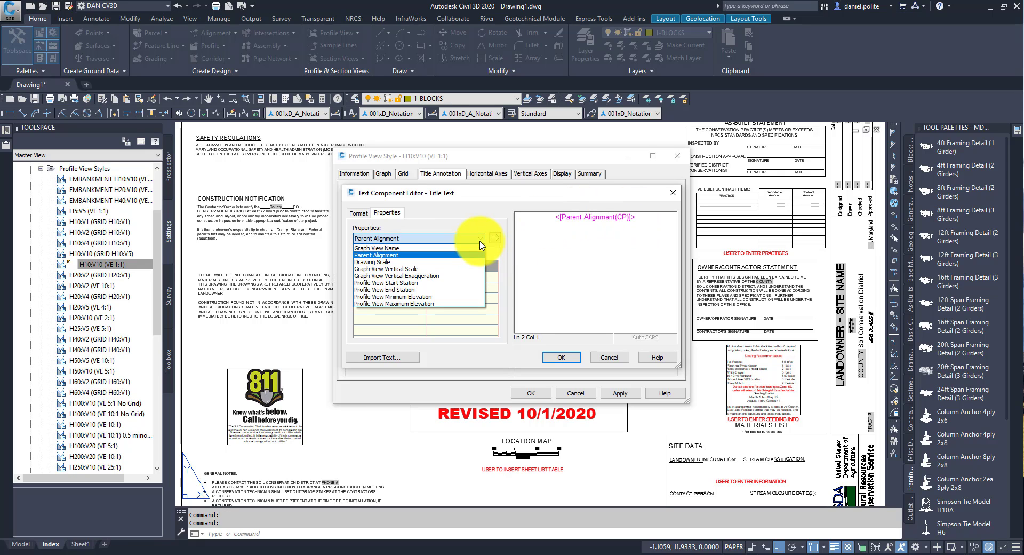
{"action": "left_click", "coordinate": [399, 262]}
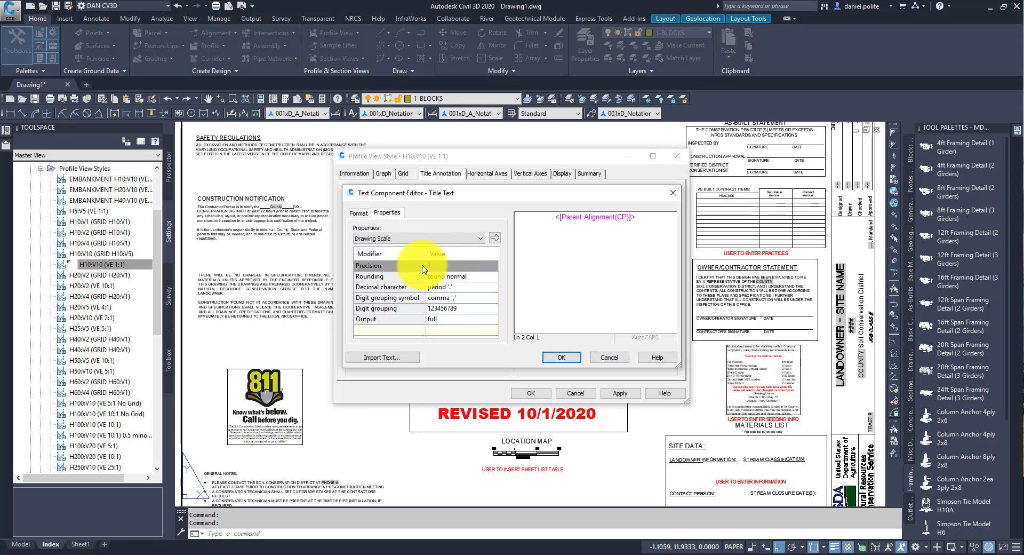
{"action": "left_click", "coordinate": [495, 238]}
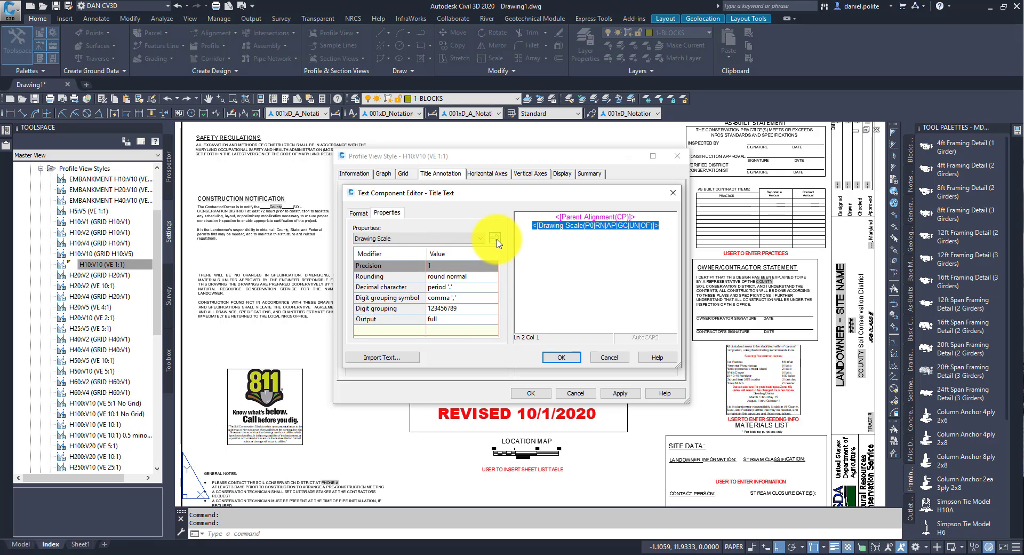
{"action": "left_click", "coordinate": [577, 358]}
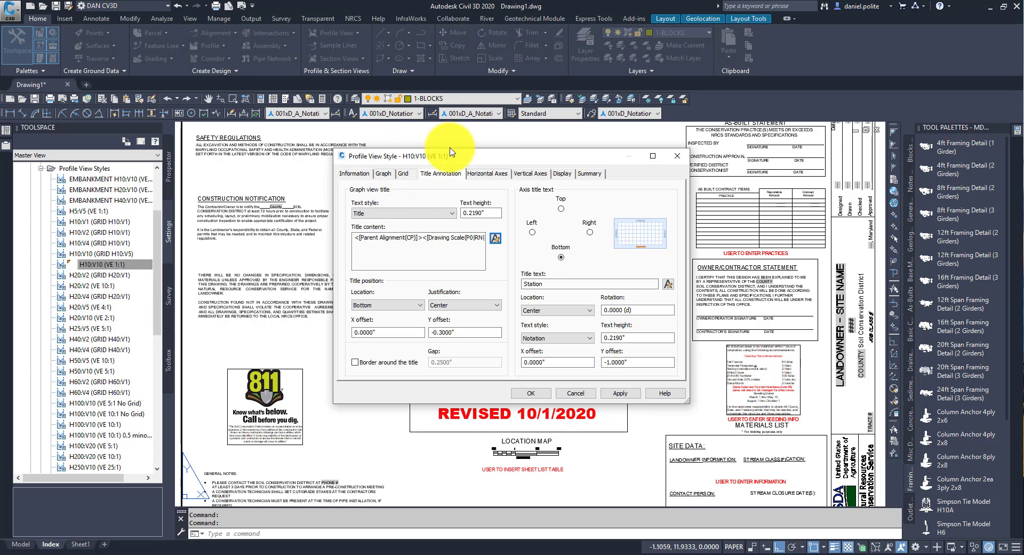
{"action": "left_click_drag", "start_coordinate": [455, 156], "coordinate": [373, 156]}
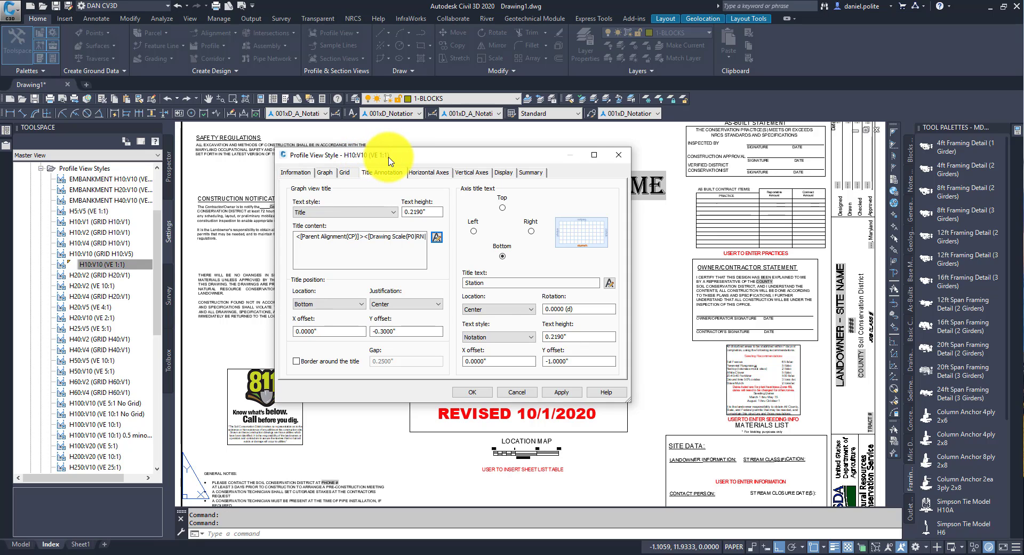
{"action": "left_click", "coordinate": [478, 393]}
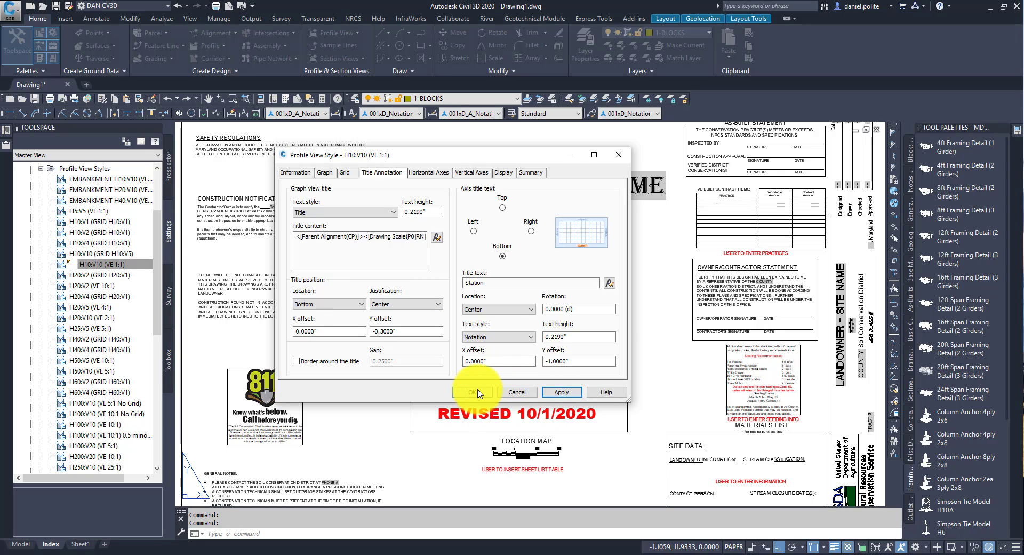
Examine the title content of the H10:V10 (GRID H10:V5) profile view style, leaving the style unedited
{"action": "left_click", "coordinate": [107, 253]}
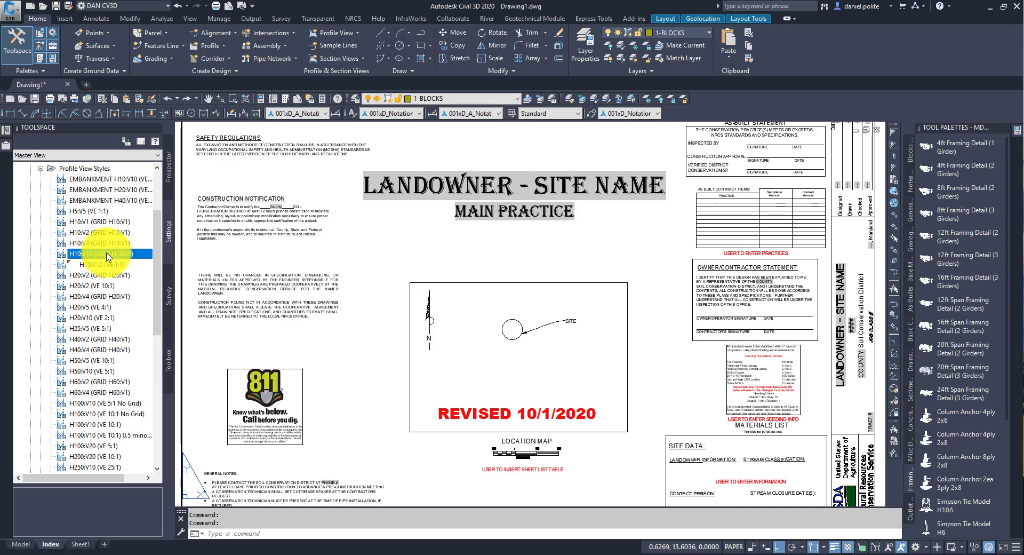
{"action": "right_click", "coordinate": [108, 256]}
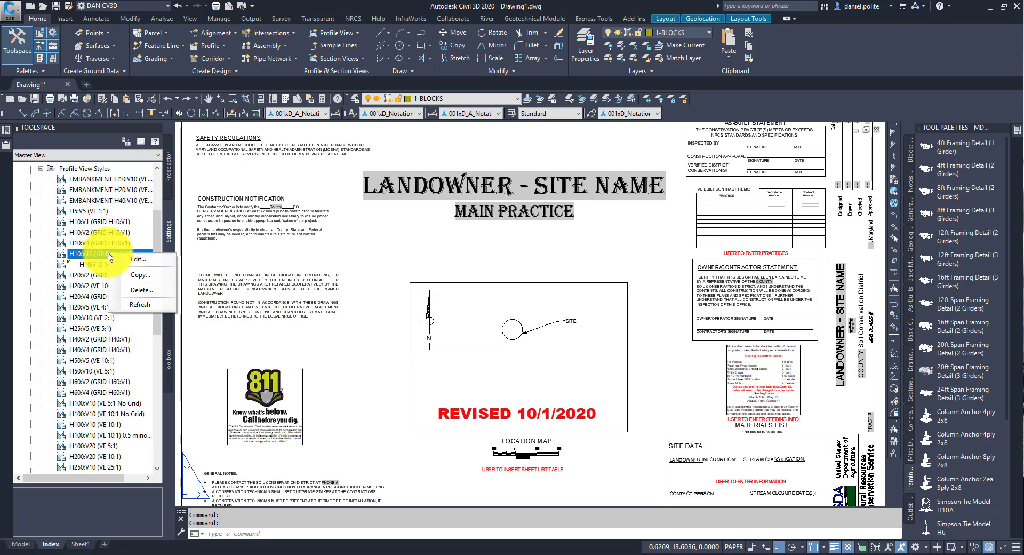
{"action": "left_click", "coordinate": [138, 260]}
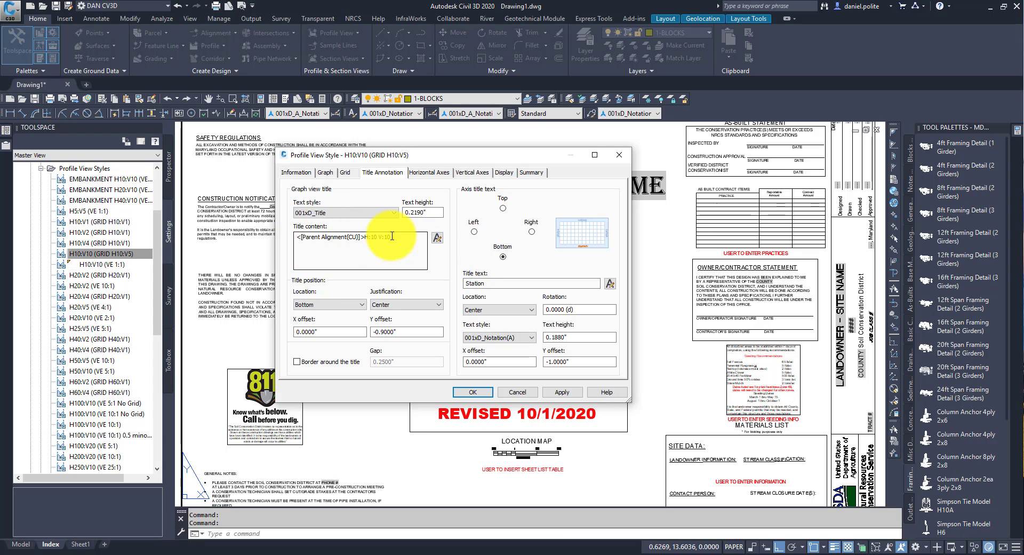
{"action": "left_click", "coordinate": [436, 238]}
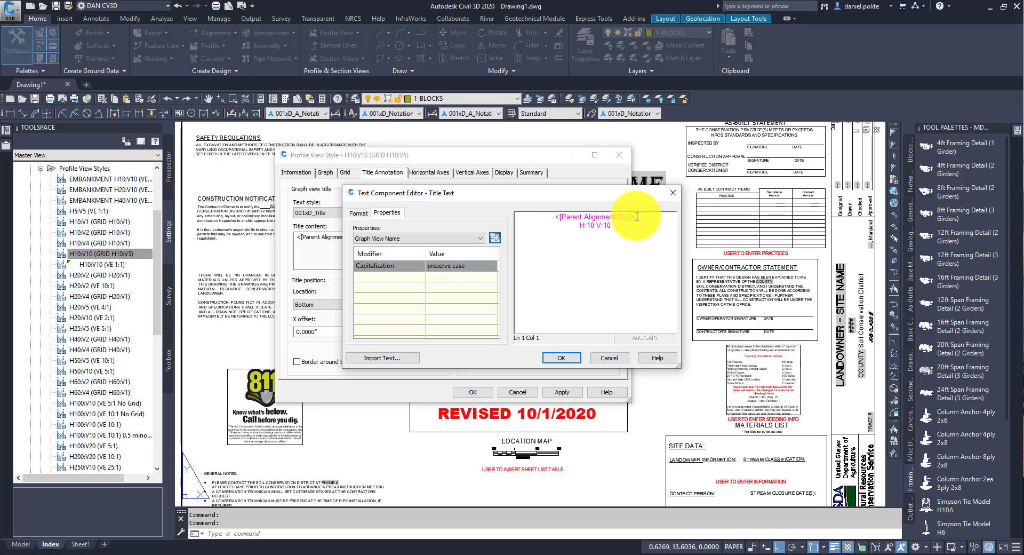
{"action": "left_click", "coordinate": [613, 360]}
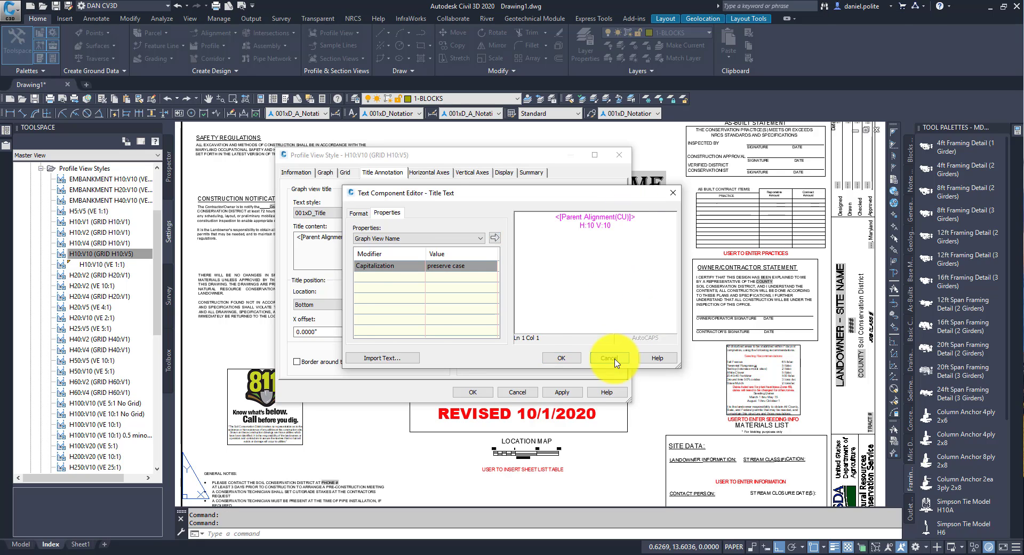
{"action": "left_click", "coordinate": [618, 155]}
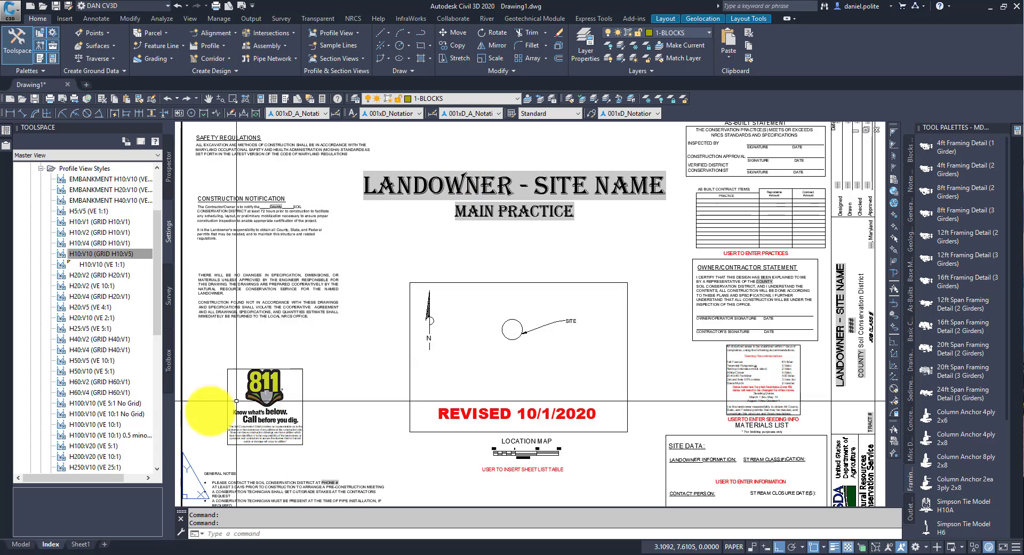
Bring back the Prospector tree and turn off the online aerial map in model space
{"action": "left_click", "coordinate": [154, 154]}
{"action": "left_click", "coordinate": [148, 164]}
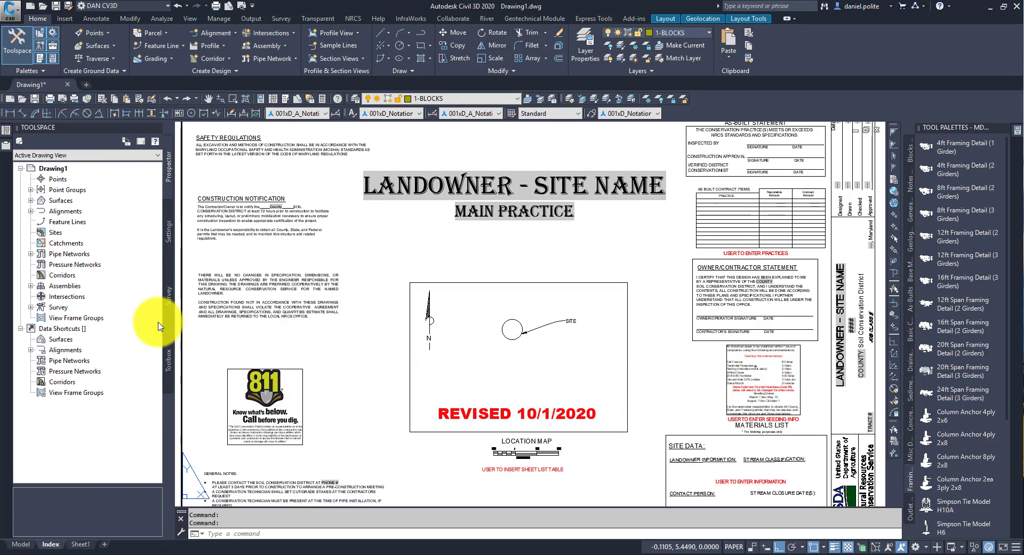
{"action": "left_click", "coordinate": [21, 544]}
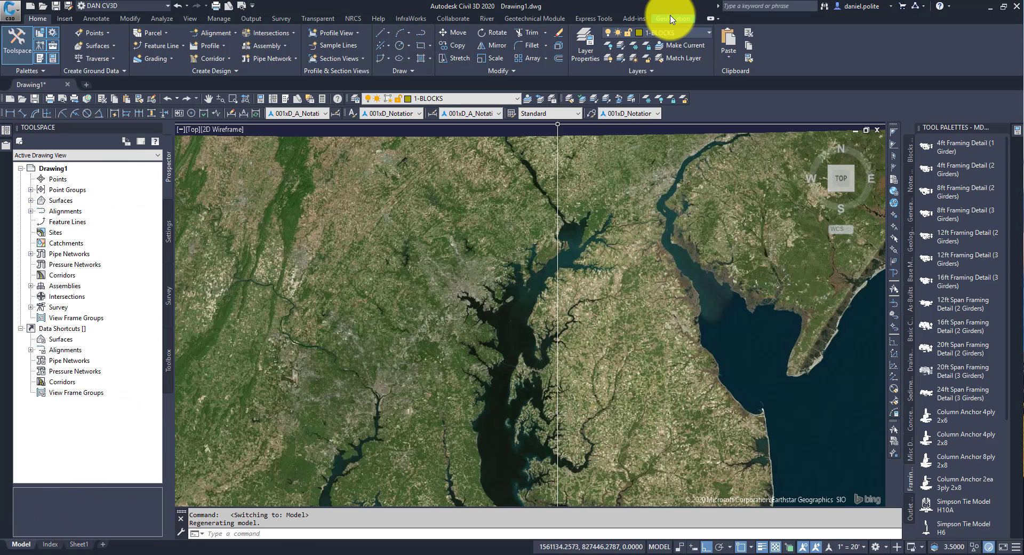
{"action": "left_click", "coordinate": [671, 19]}
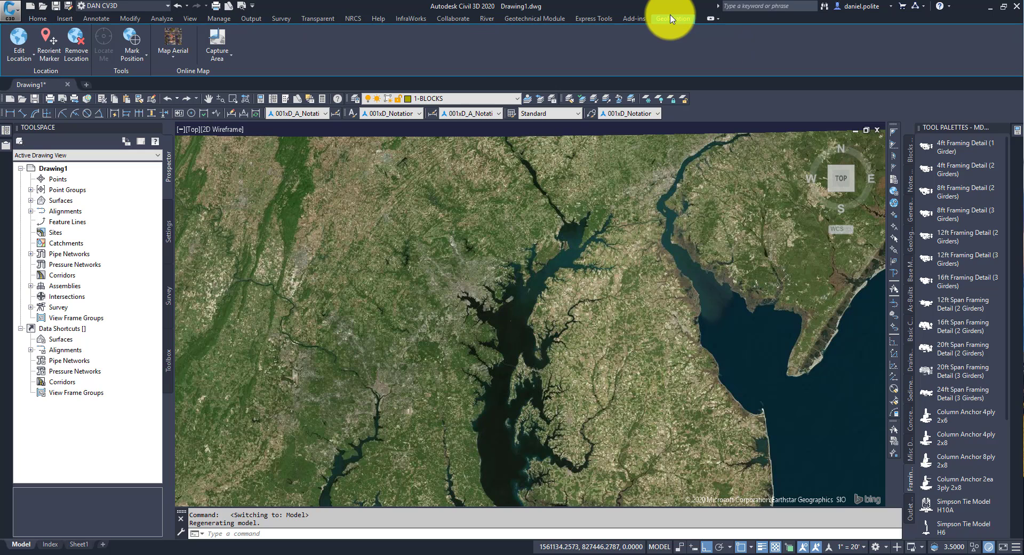
{"action": "left_click", "coordinate": [183, 56]}
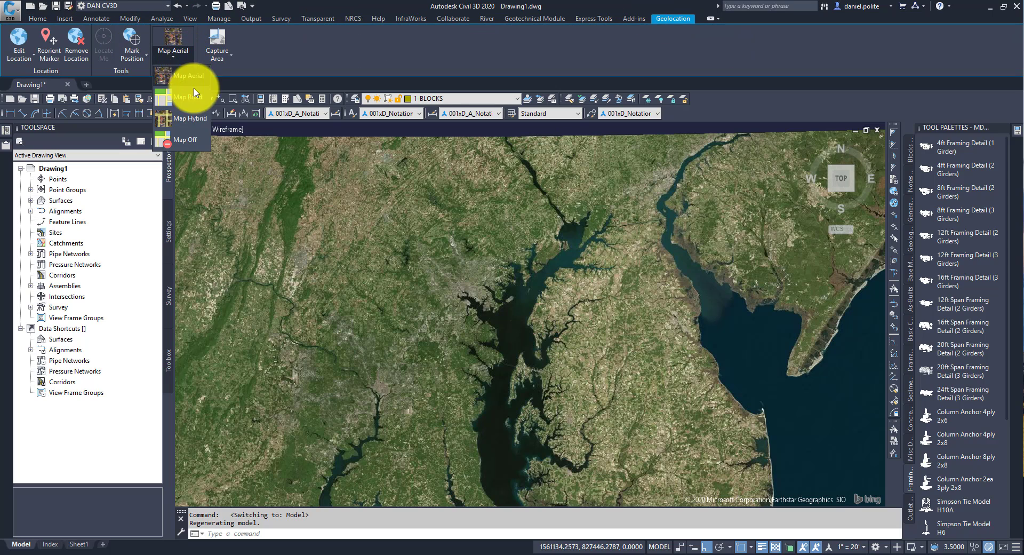
{"action": "left_click", "coordinate": [187, 140]}
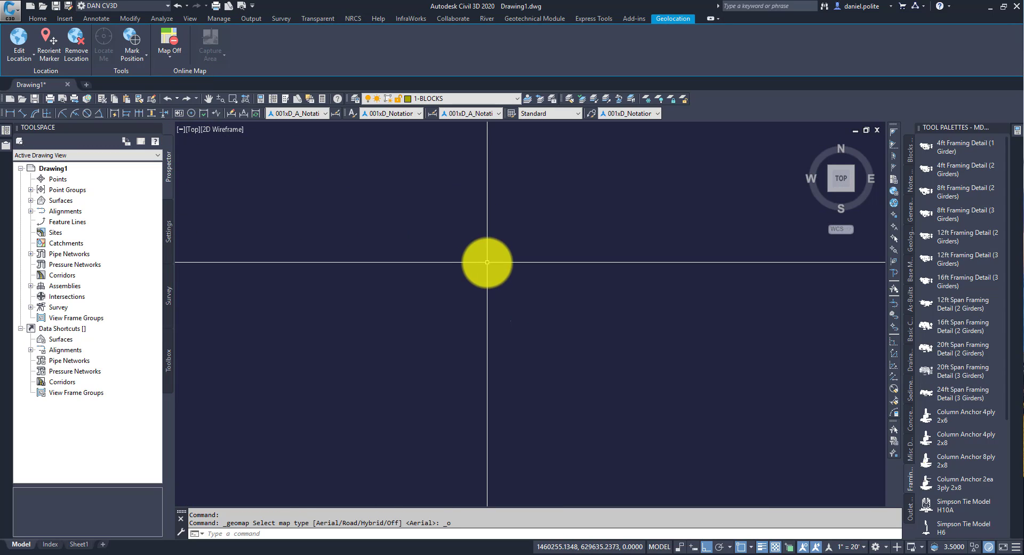
Draw a horizontal existing-alignment polyline 100 feet long in model space using the Alignment Lines - Existing tool
{"action": "left_click", "coordinate": [38, 18]}
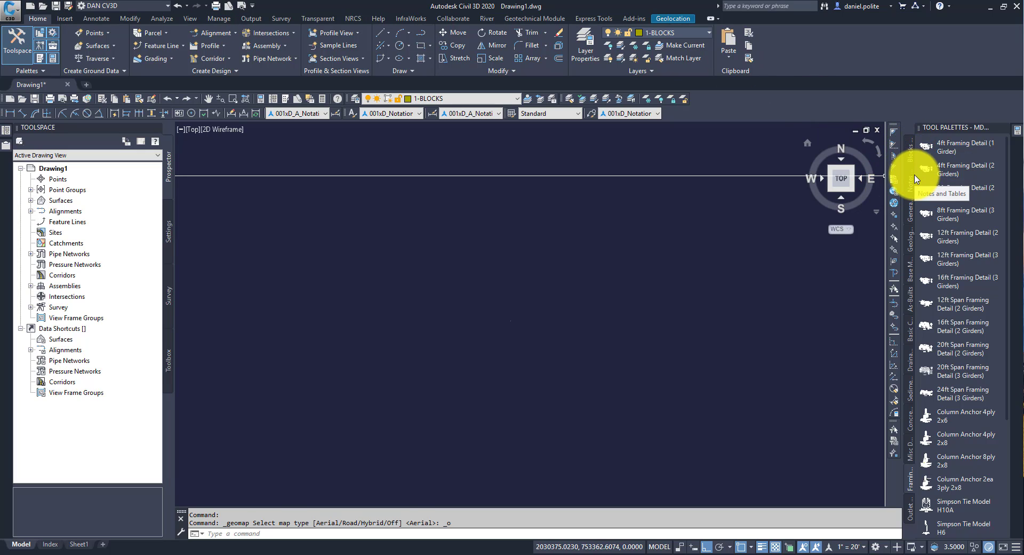
{"action": "left_click", "coordinate": [911, 207]}
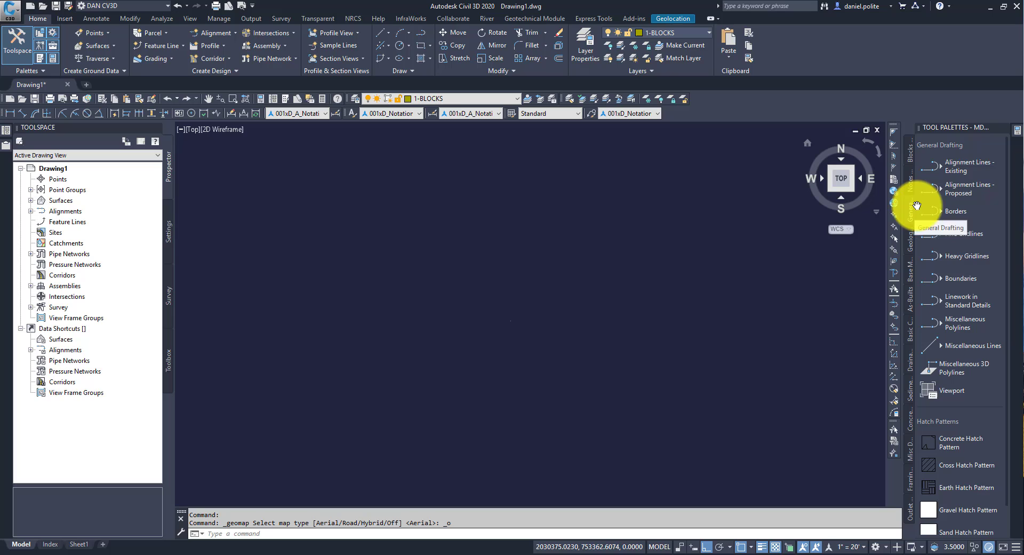
{"action": "left_click", "coordinate": [956, 166]}
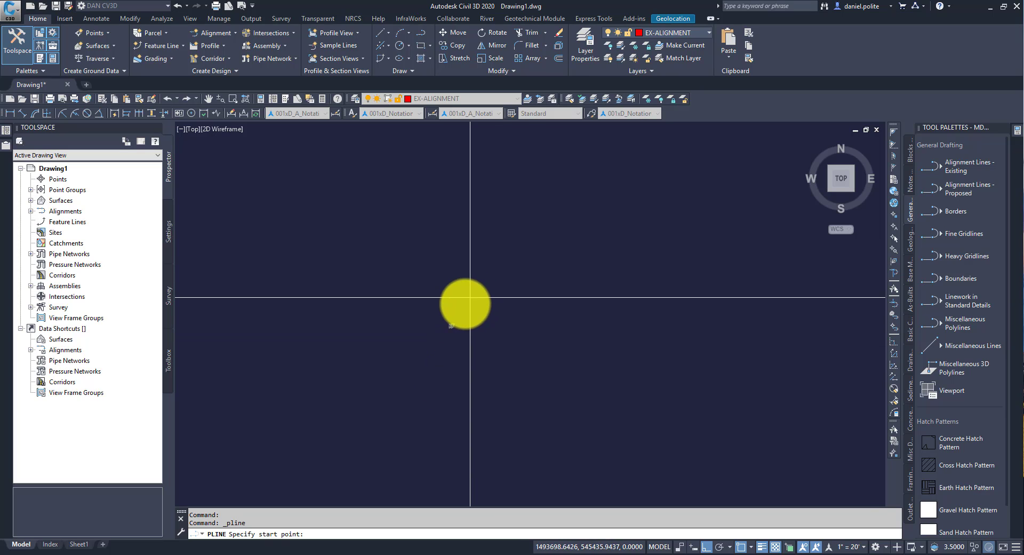
{"action": "left_click", "coordinate": [441, 241]}
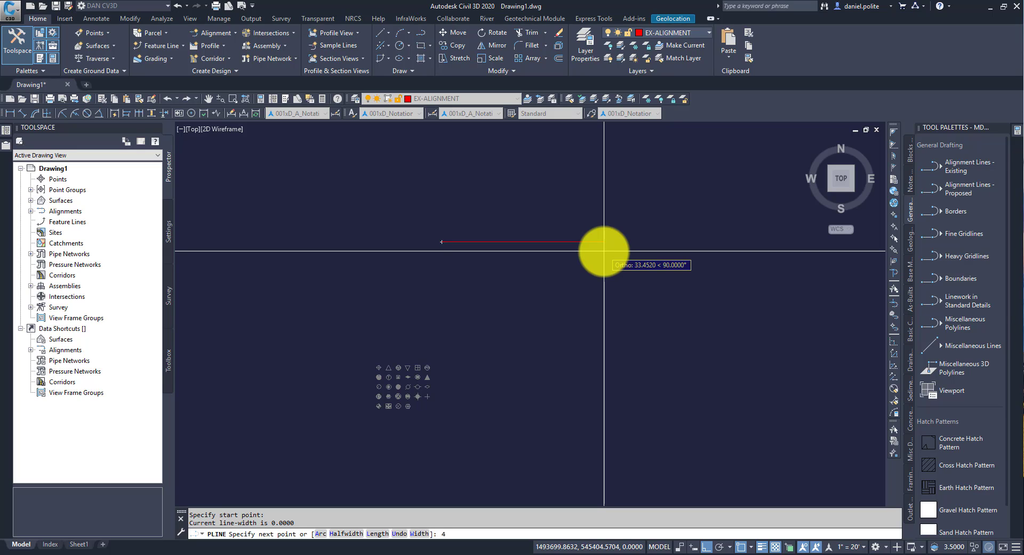
{"action": "type", "text": "100"}
{"action": "key", "text": "Return"}
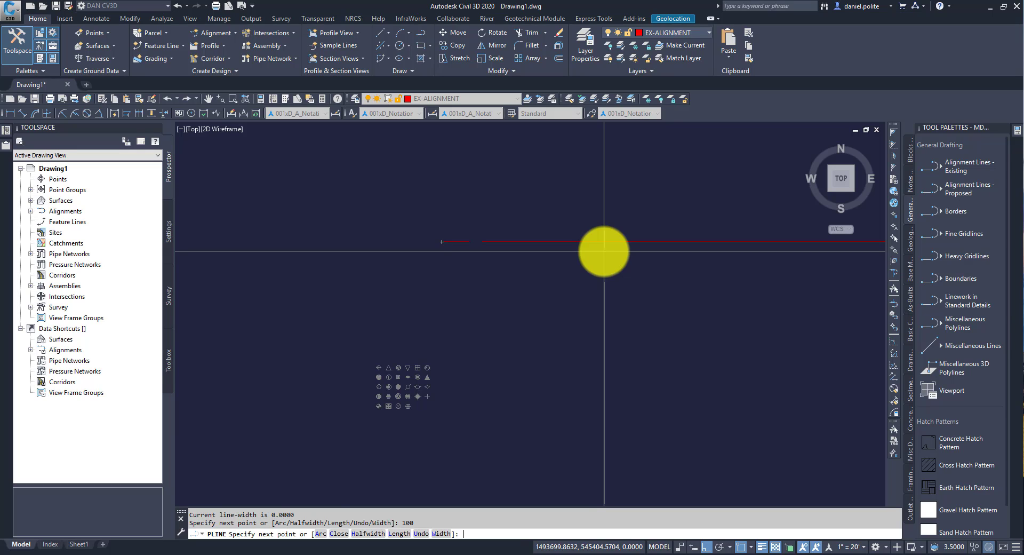
{"action": "scroll", "coordinate": [603, 251], "scroll_direction": "down", "scroll_amount": 3}
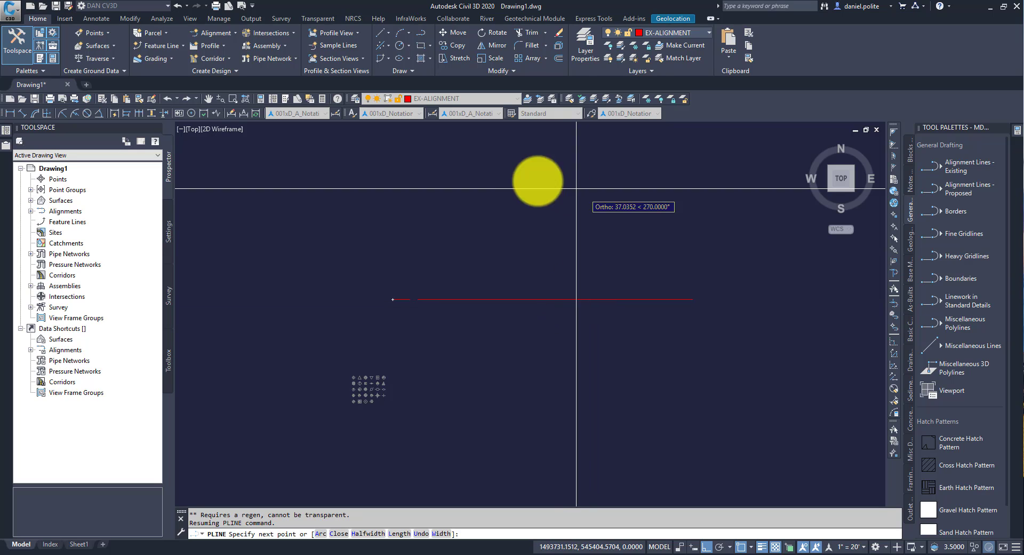
{"action": "scroll", "coordinate": [533, 247], "scroll_direction": "up", "scroll_amount": 2}
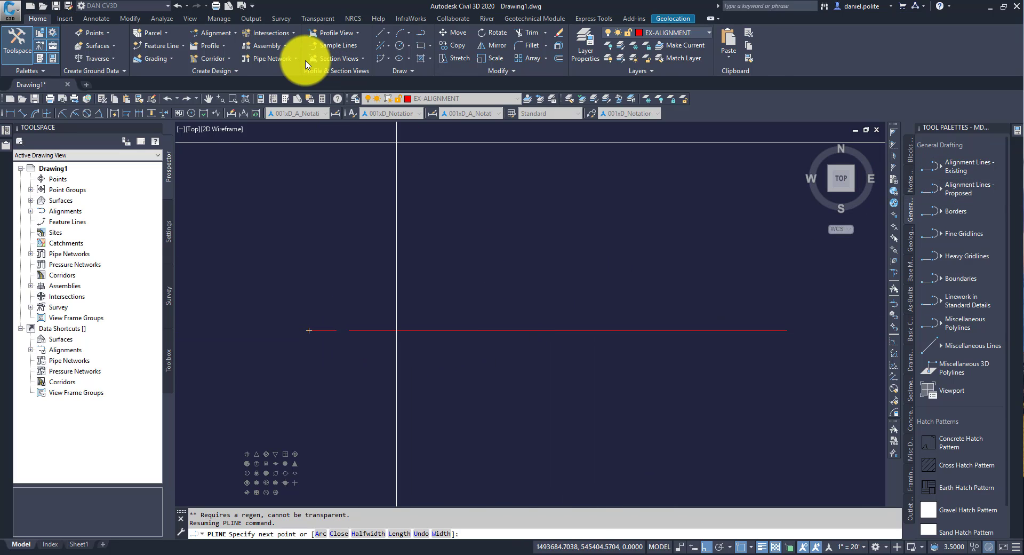
Create a centerline alignment named "This is the title" from the polyline, accepting its direction, with curves between tangents turned off
{"action": "left_click", "coordinate": [222, 36]}
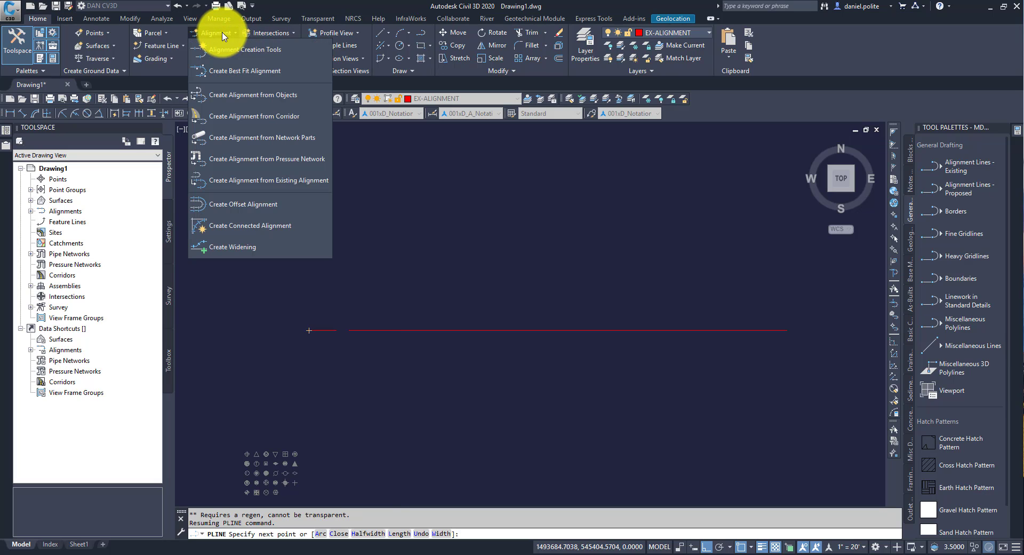
{"action": "left_click", "coordinate": [258, 98]}
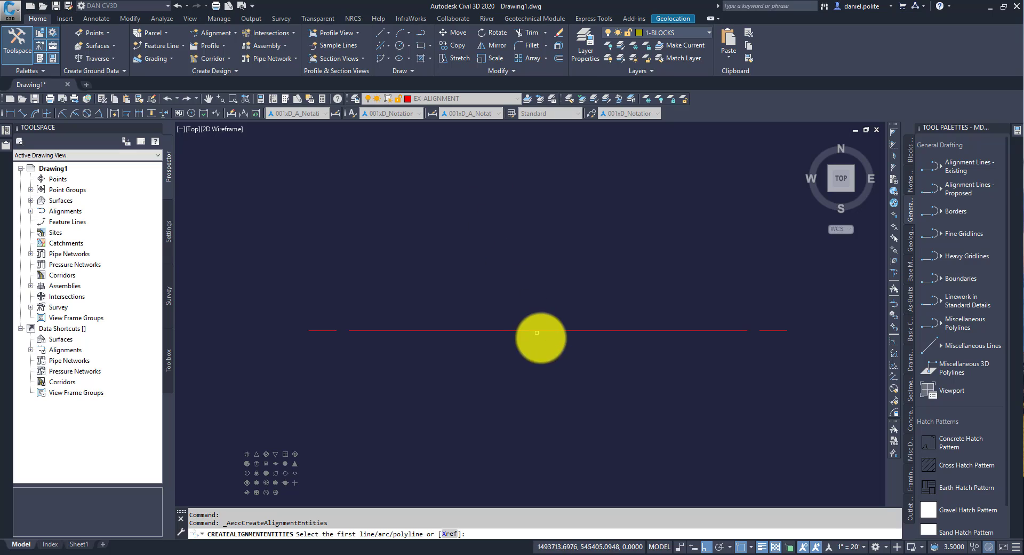
{"action": "left_click", "coordinate": [542, 331]}
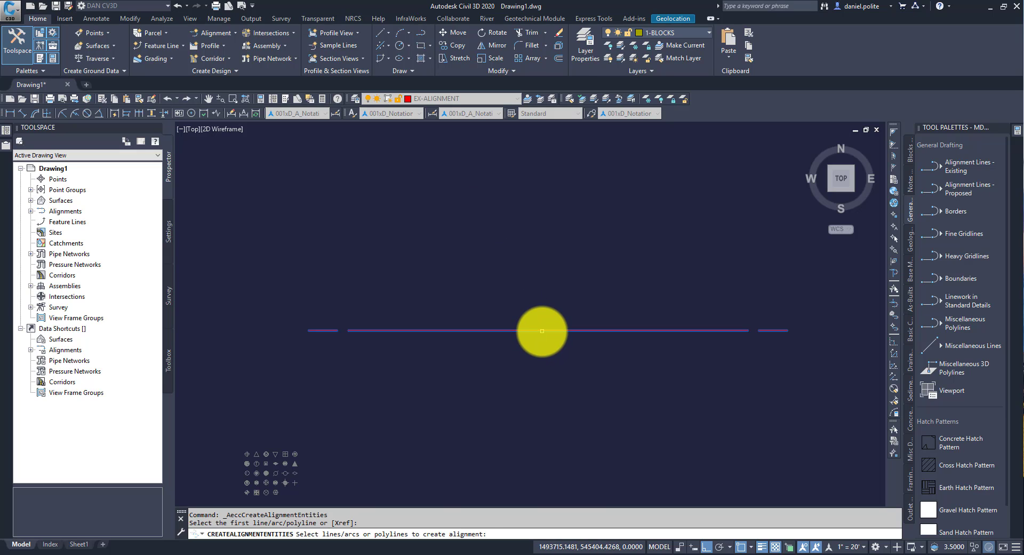
{"action": "key", "text": "Return"}
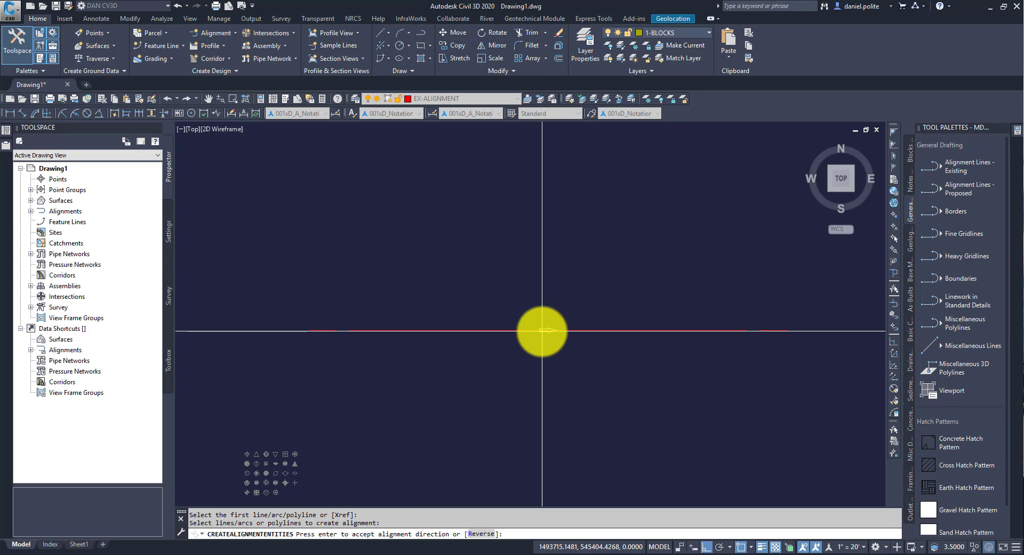
{"action": "key", "text": "Return"}
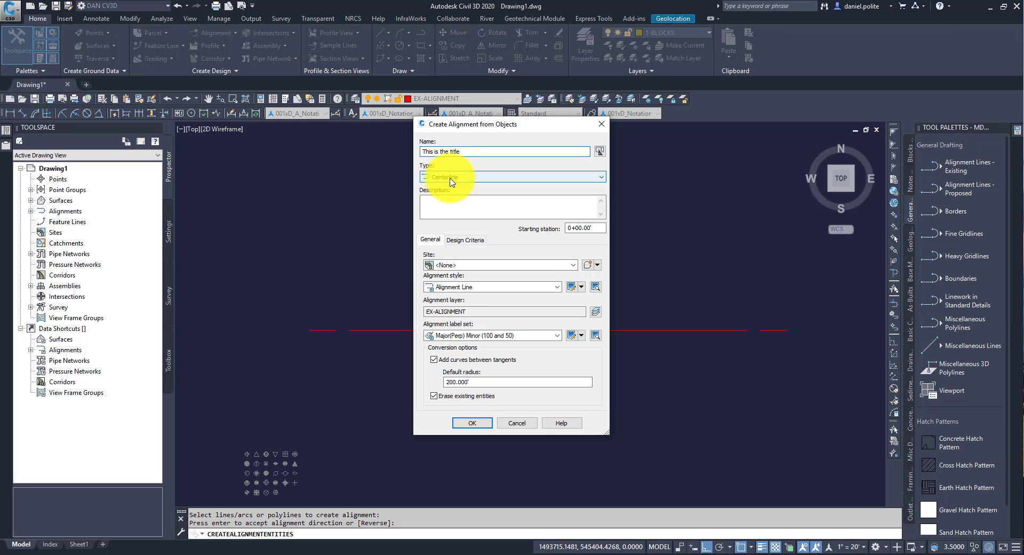
{"action": "left_click", "coordinate": [469, 360]}
{"action": "left_click", "coordinate": [485, 424]}
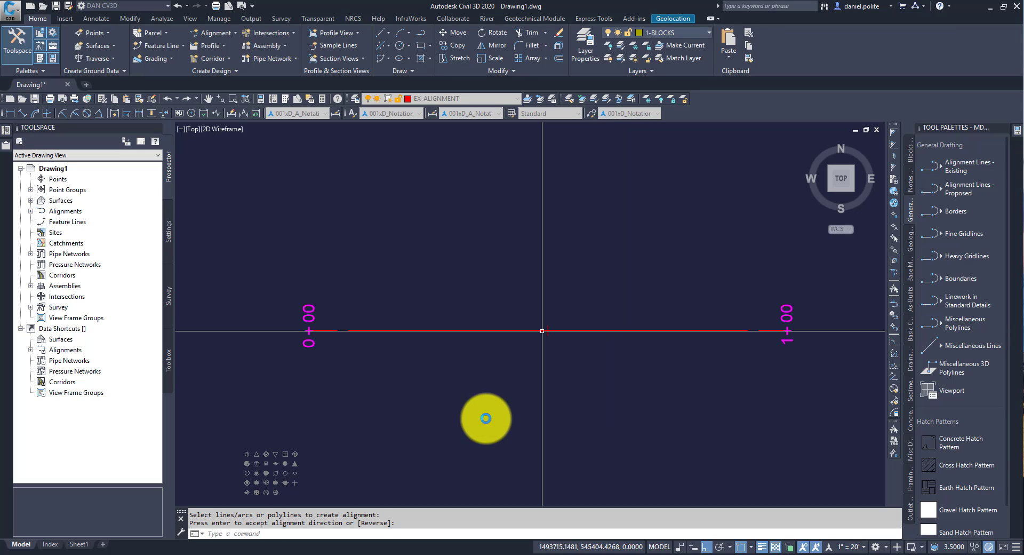
Set up a surface profile for the "This is the title" alignment, adding the Existing Ground surface to the profile list
{"action": "scroll", "coordinate": [473, 313], "scroll_direction": "down", "scroll_amount": 3}
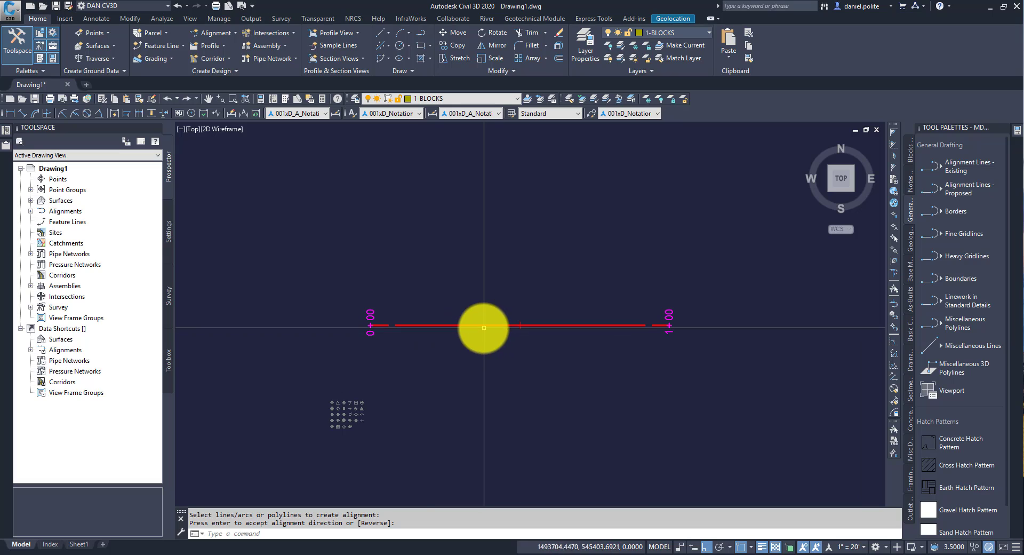
{"action": "middle_click_drag", "start_coordinate": [489, 289], "coordinate": [469, 302]}
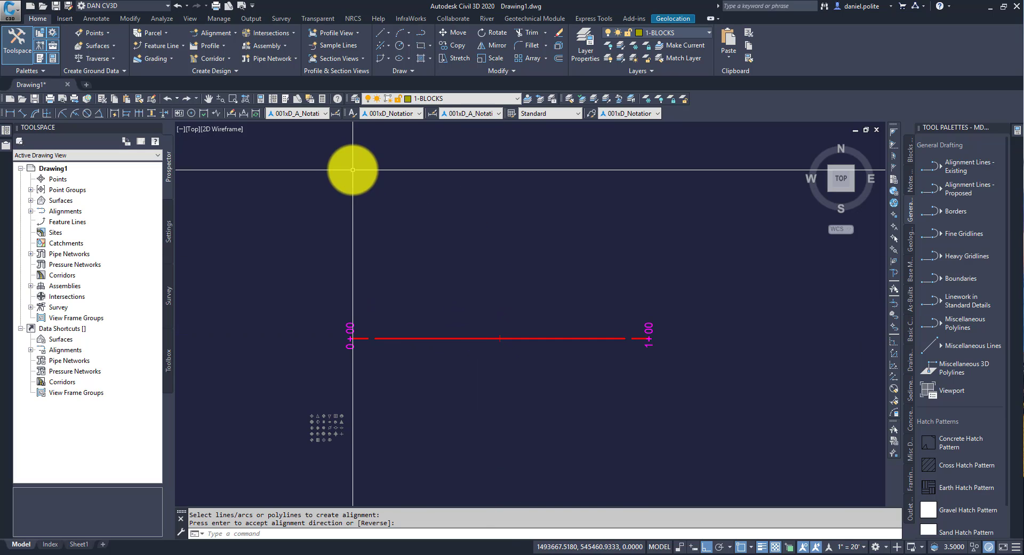
{"action": "left_click", "coordinate": [213, 46]}
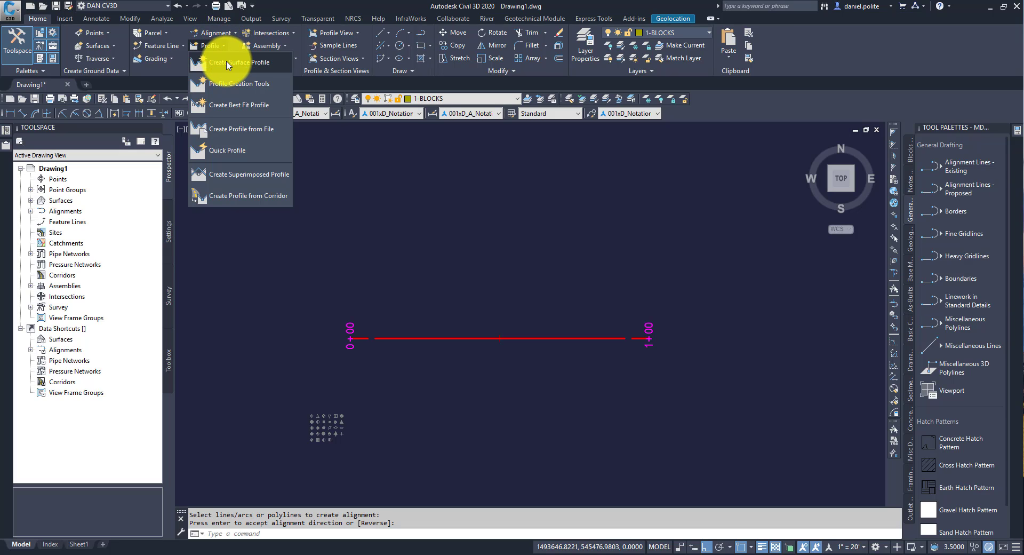
{"action": "left_click", "coordinate": [227, 63]}
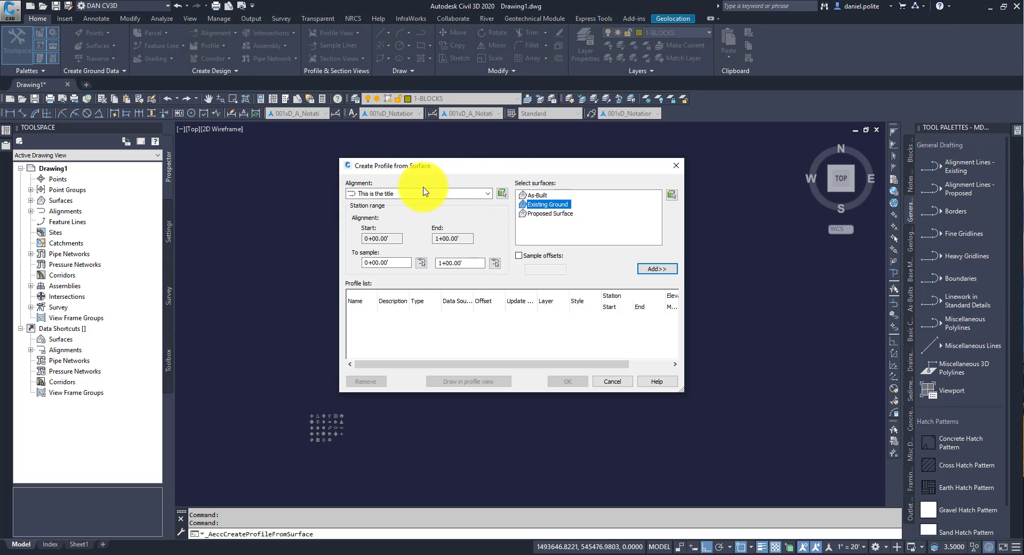
{"action": "left_click", "coordinate": [488, 193]}
{"action": "left_click", "coordinate": [495, 204]}
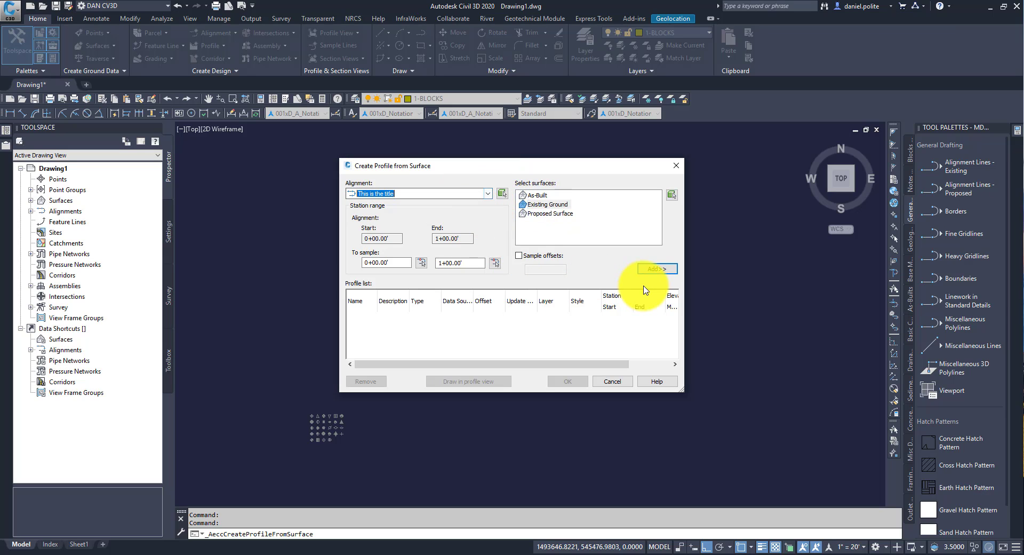
{"action": "left_click", "coordinate": [653, 269]}
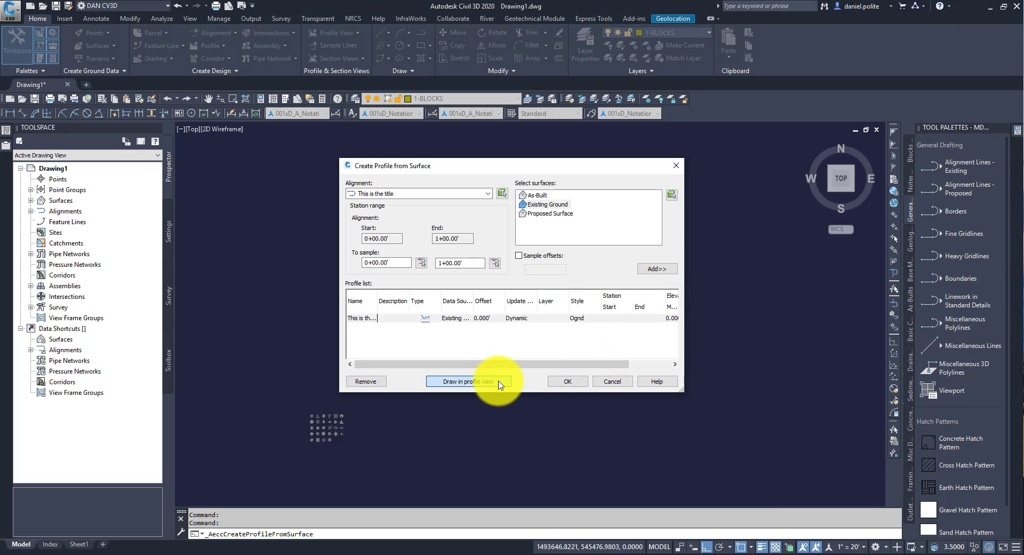
Draw the profile in a profile view with the H10:V10 (VE 1:1) style and automatic station range, placing it above the alignment
{"action": "left_click", "coordinate": [469, 381]}
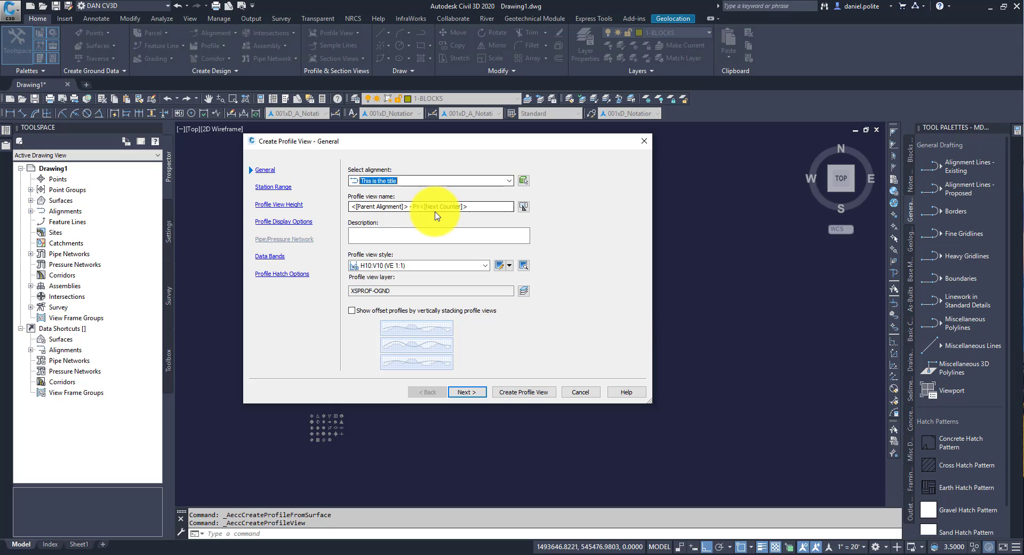
{"action": "left_click", "coordinate": [474, 393]}
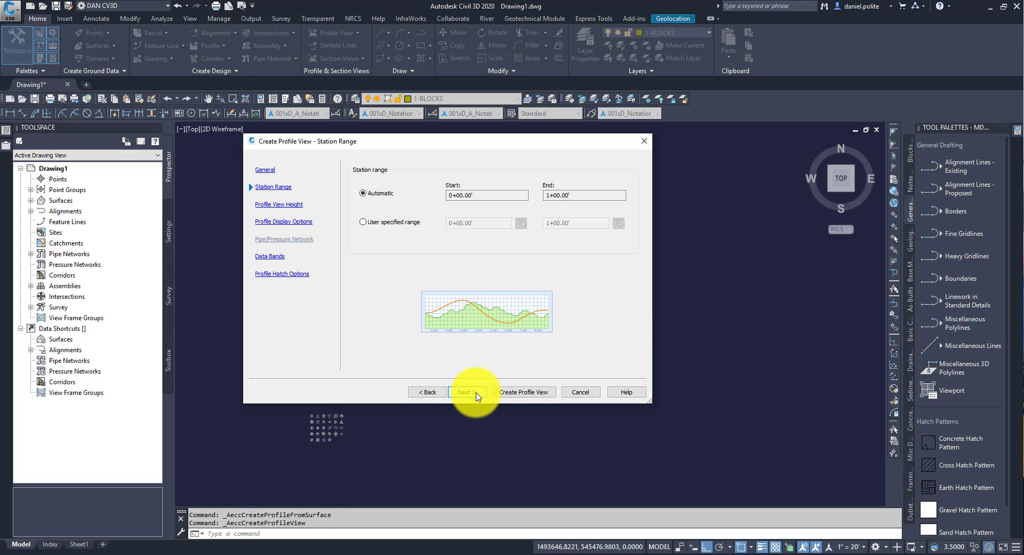
{"action": "left_click", "coordinate": [520, 393]}
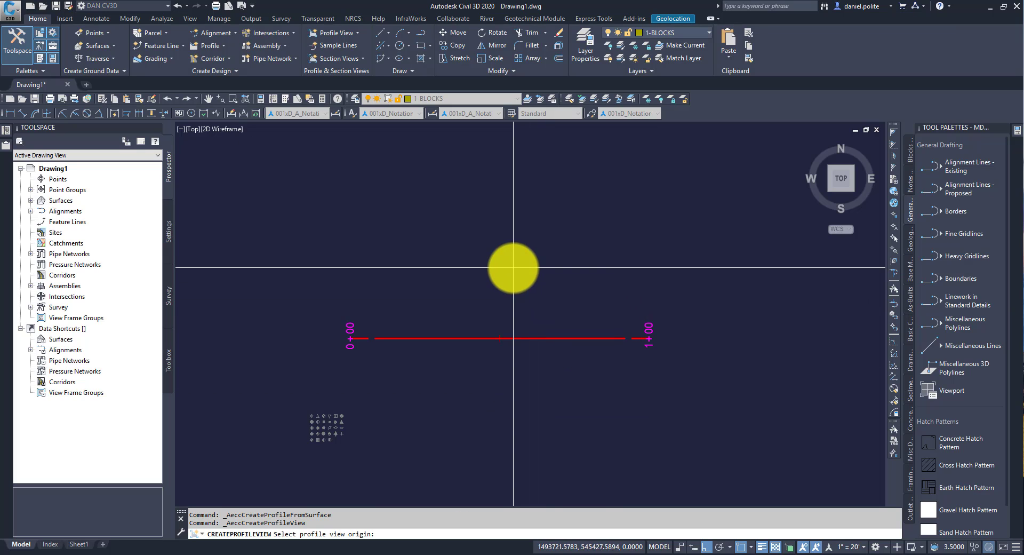
{"action": "left_click", "coordinate": [513, 267]}
{"action": "mouse_move", "coordinate": [512, 263]}
{"action": "middle_mouse_down"}
{"action": "mouse_move", "coordinate": [542, 295]}
{"action": "mouse_move", "coordinate": [507, 306]}
{"action": "middle_mouse_up"}
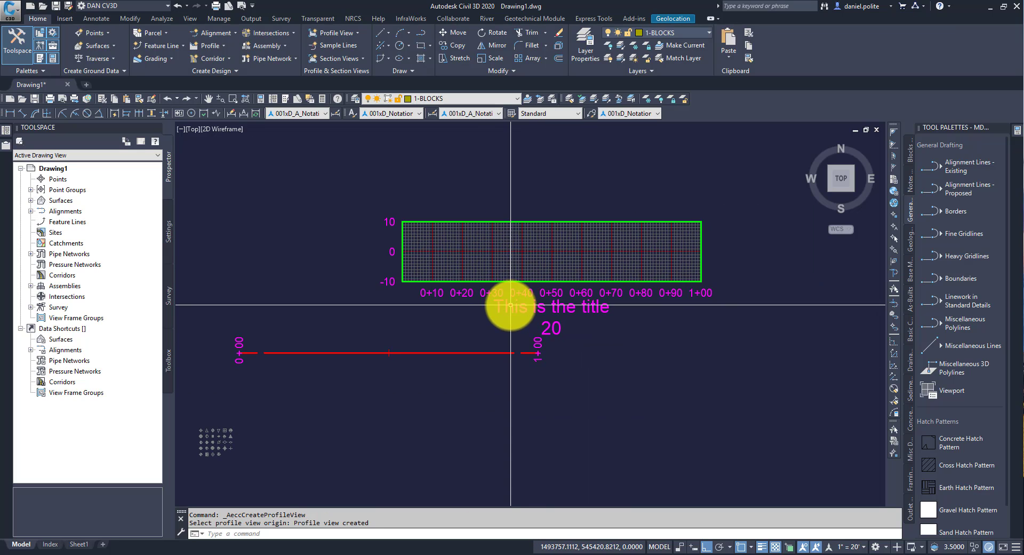
Examine the title under the profile view and locate its parent alignment among the drawing's centerline alignments
{"action": "left_click", "coordinate": [560, 322]}
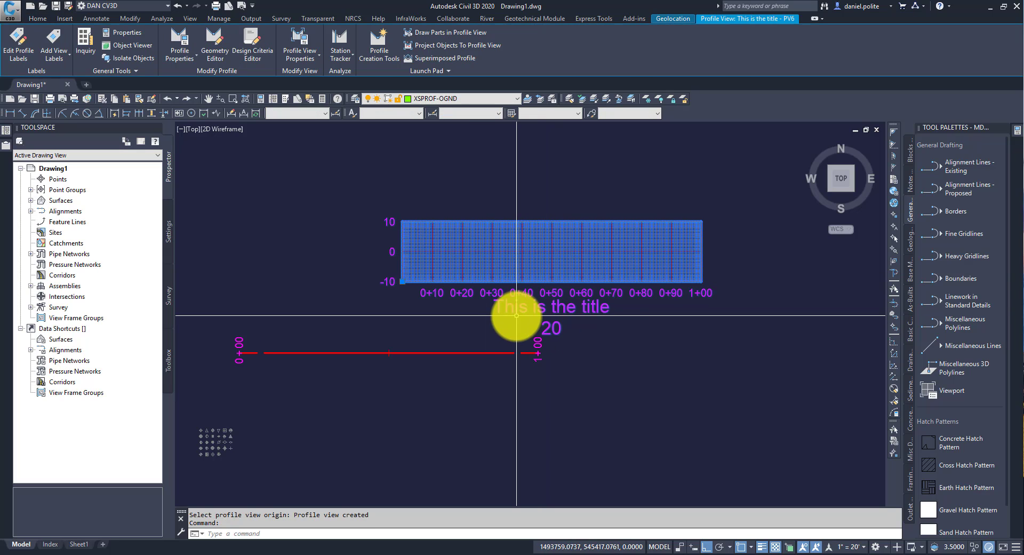
{"action": "scroll", "coordinate": [517, 315], "scroll_direction": "up", "scroll_amount": 2}
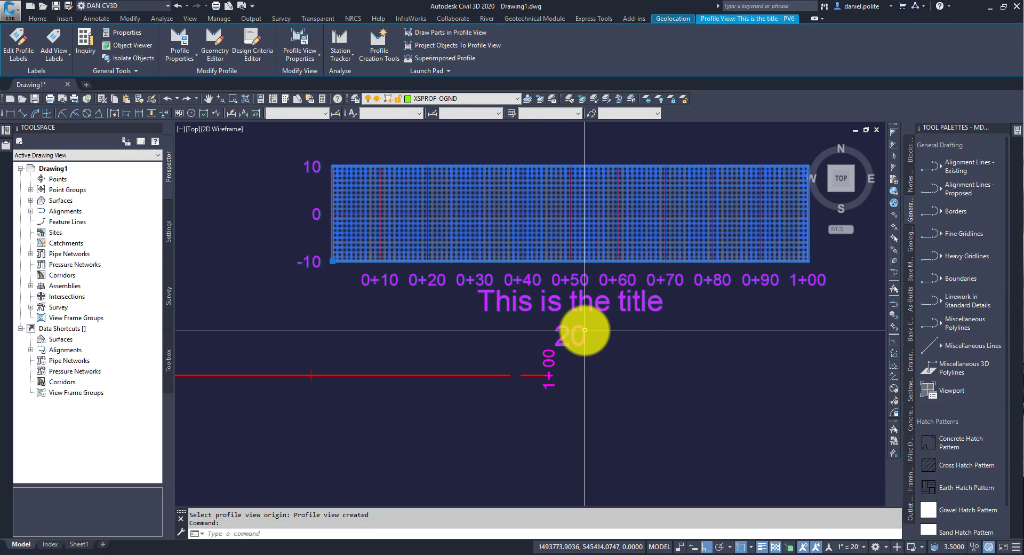
{"action": "scroll", "coordinate": [584, 329], "scroll_direction": "down", "scroll_amount": 2}
{"action": "key", "text": "Escape"}
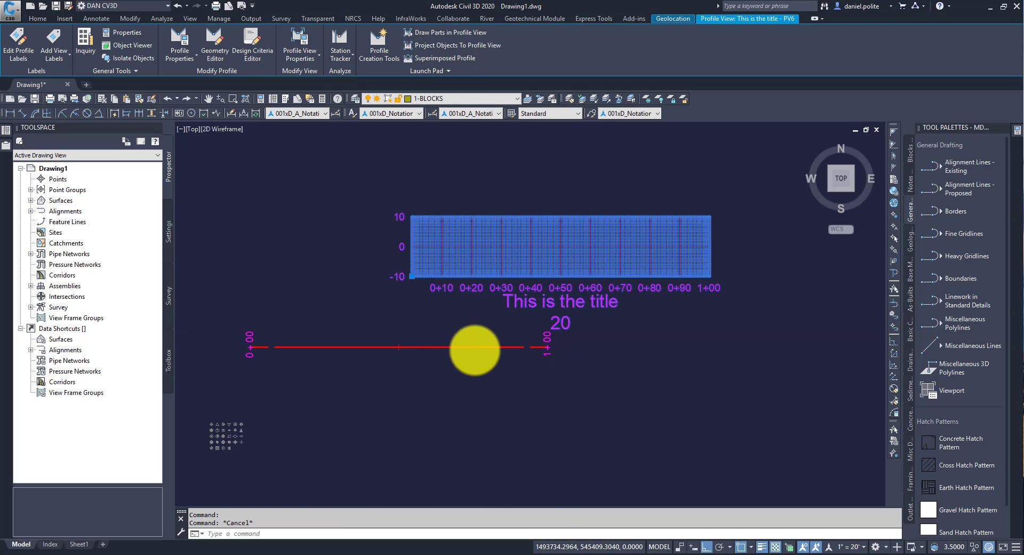
{"action": "left_click", "coordinate": [475, 347]}
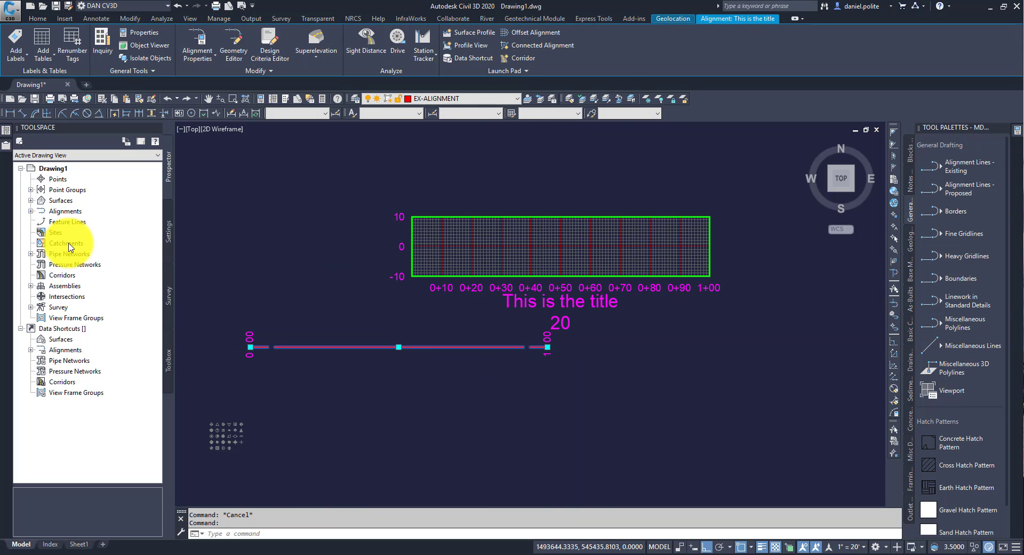
{"action": "left_click", "coordinate": [31, 211]}
{"action": "left_click", "coordinate": [41, 222]}
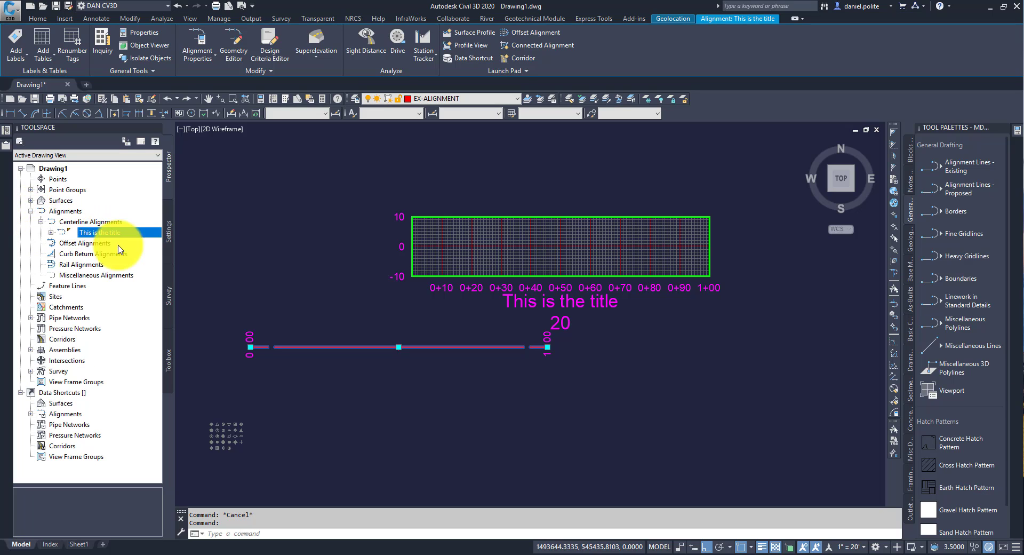
Remove the Drawing Scale property from the title content of the profile view's H10:V10 (VE 1:1) style and save the style
{"action": "left_click", "coordinate": [472, 236]}
{"action": "right_click", "coordinate": [472, 236]}
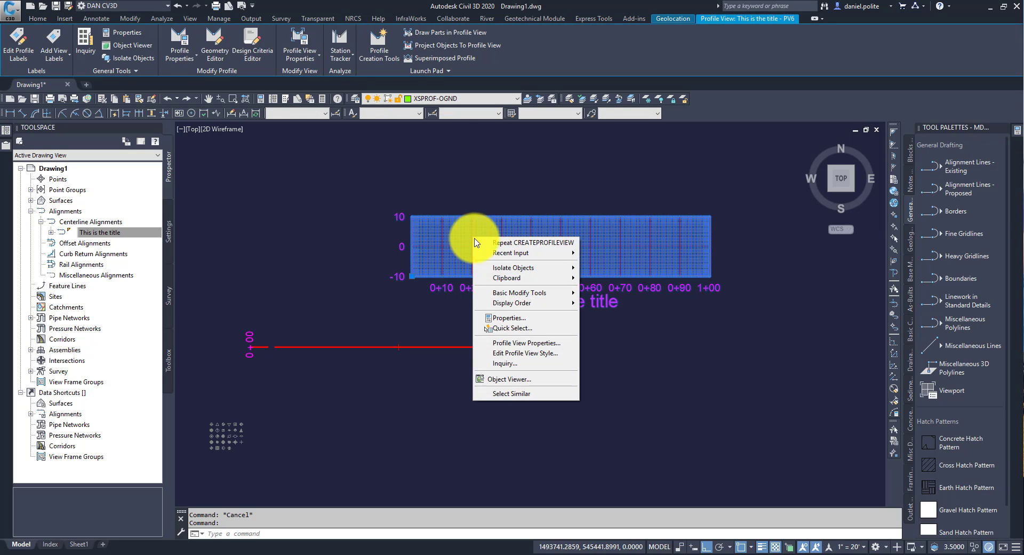
{"action": "left_click", "coordinate": [532, 345]}
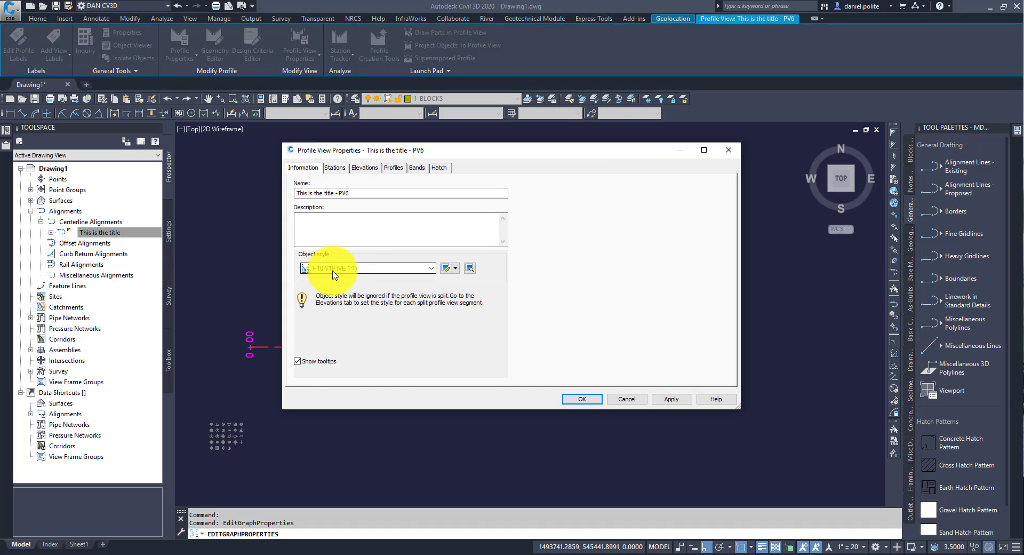
{"action": "left_click", "coordinate": [448, 270]}
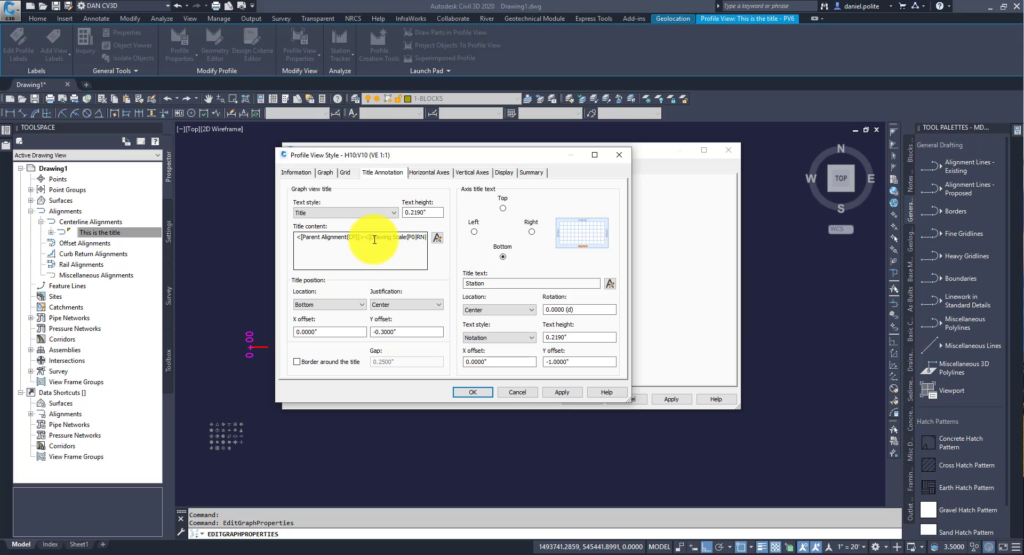
{"action": "left_click", "coordinate": [438, 238]}
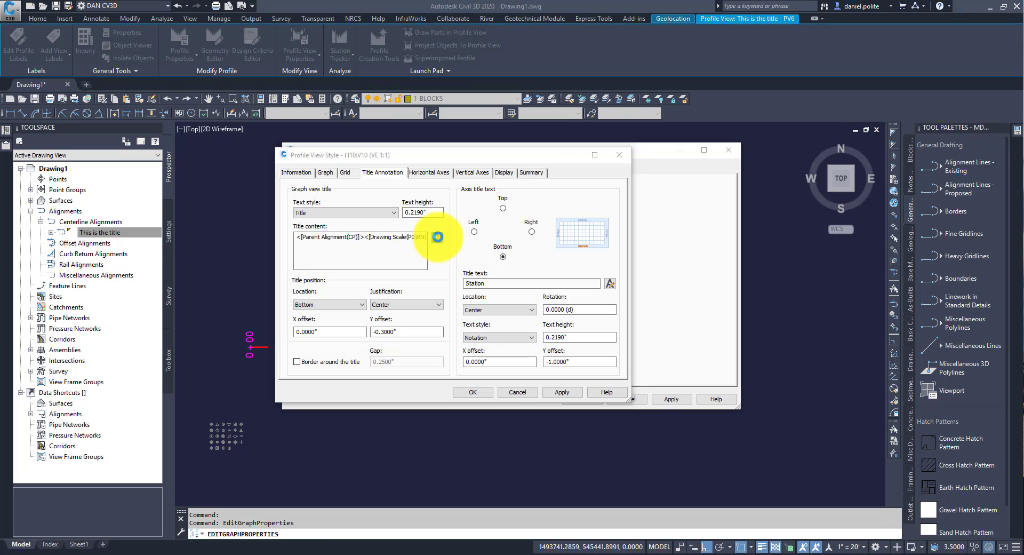
{"action": "left_click", "coordinate": [641, 224]}
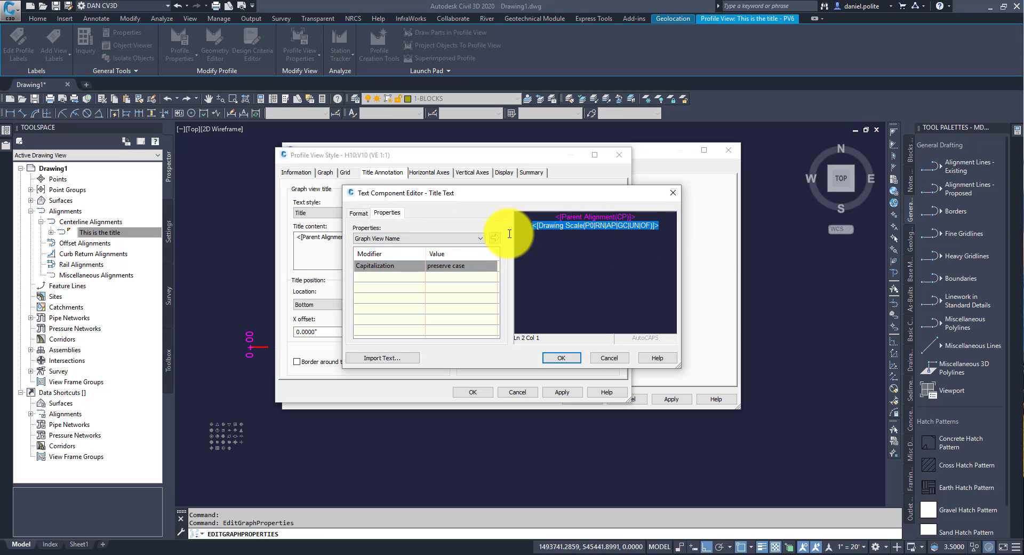
{"action": "left_click", "coordinate": [564, 359]}
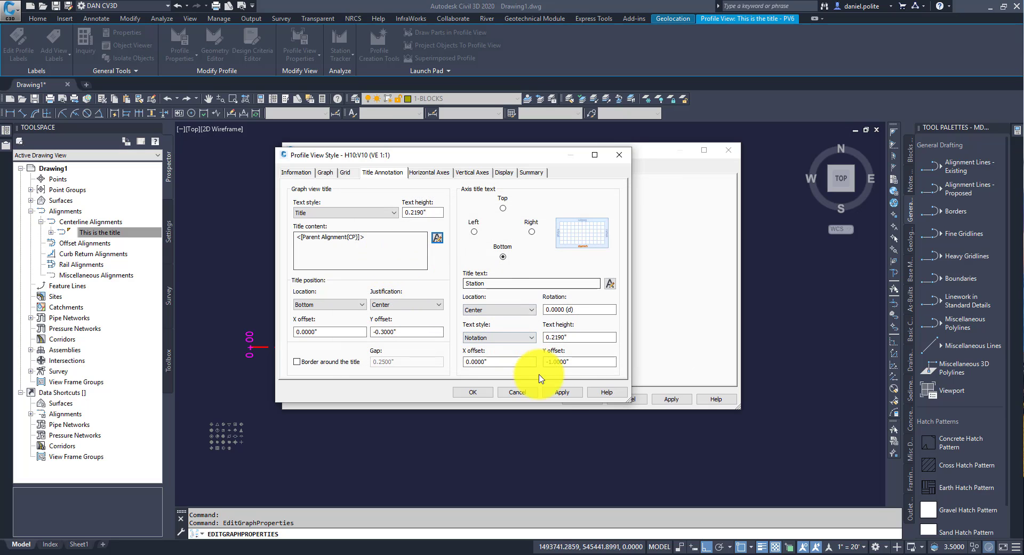
{"action": "left_click", "coordinate": [563, 392]}
{"action": "left_click", "coordinate": [472, 393]}
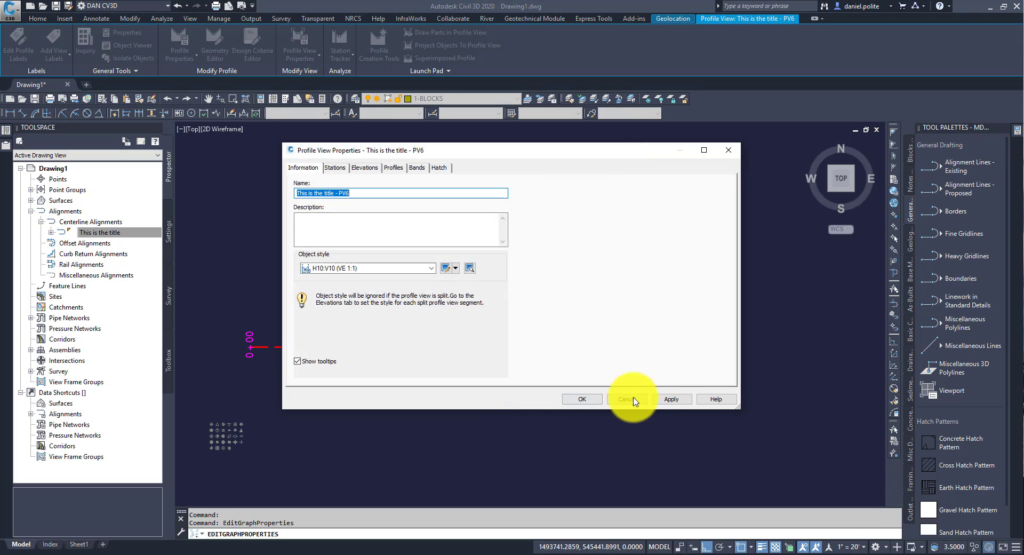
Apply the style edit to the profile view and switch its object style to H10:V10 (GRID H10:V5)
{"action": "left_click", "coordinate": [671, 399]}
{"action": "left_click", "coordinate": [580, 400]}
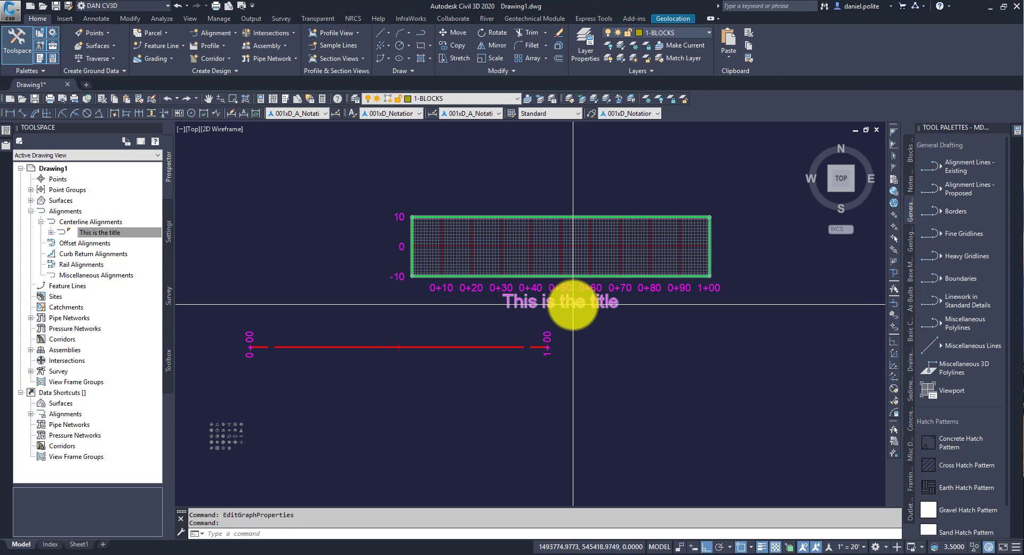
{"action": "left_click", "coordinate": [540, 265]}
{"action": "right_click", "coordinate": [540, 265]}
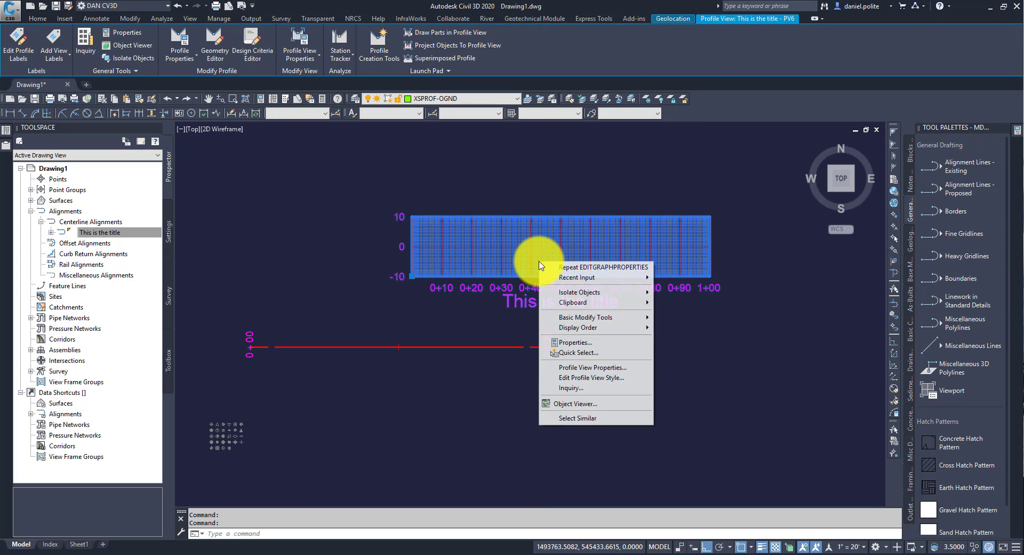
{"action": "left_click", "coordinate": [578, 367]}
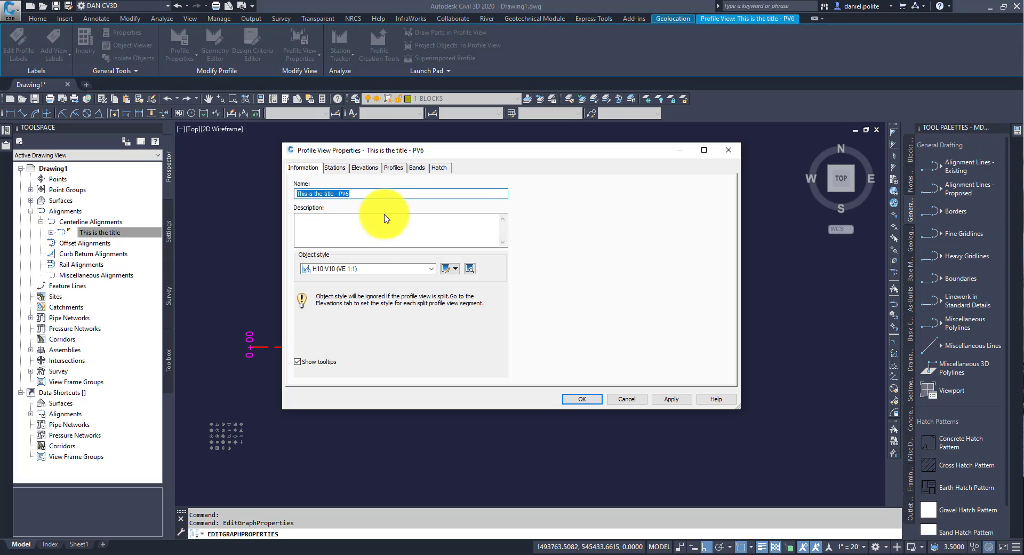
{"action": "left_click", "coordinate": [431, 269]}
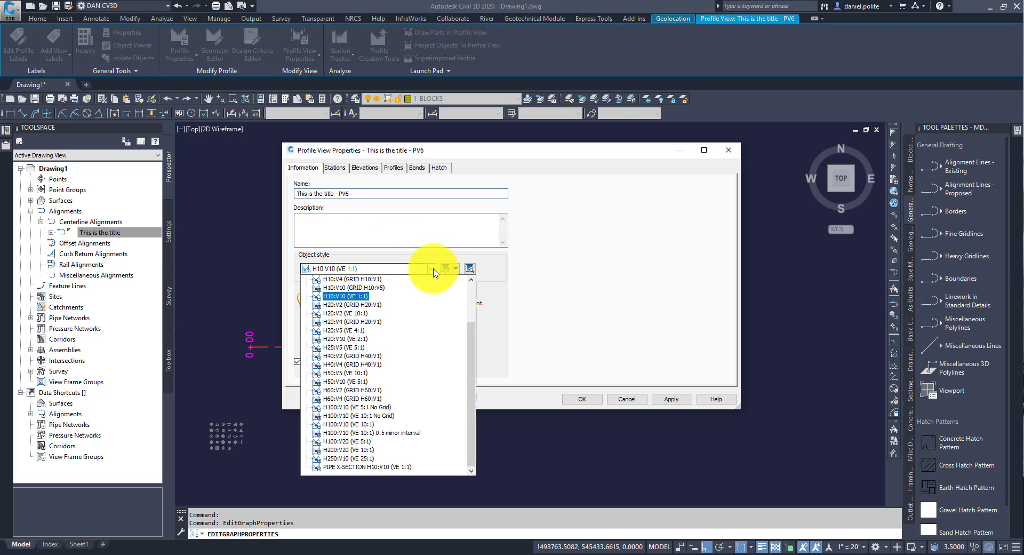
{"action": "left_click", "coordinate": [378, 292]}
{"action": "left_click", "coordinate": [670, 400]}
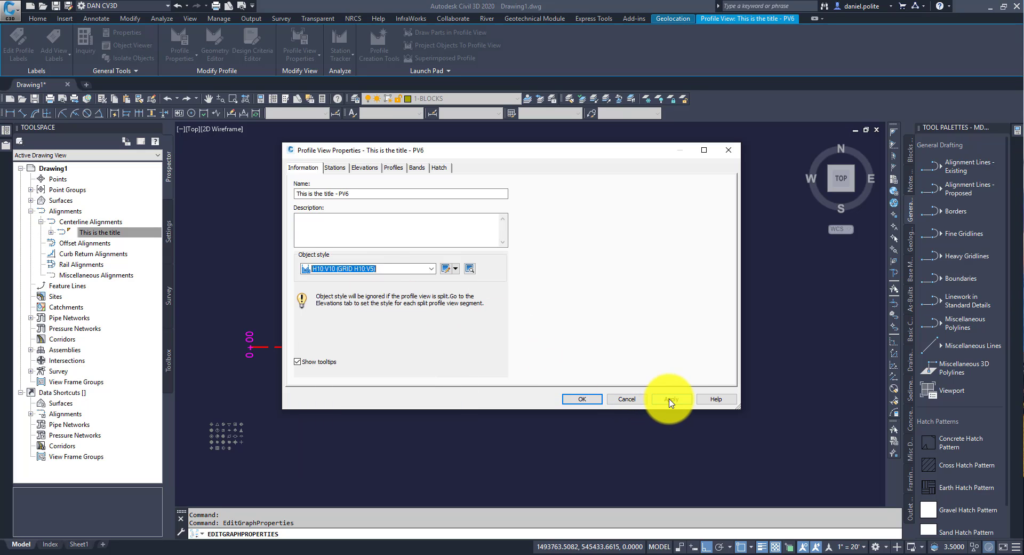
{"action": "left_click", "coordinate": [582, 399]}
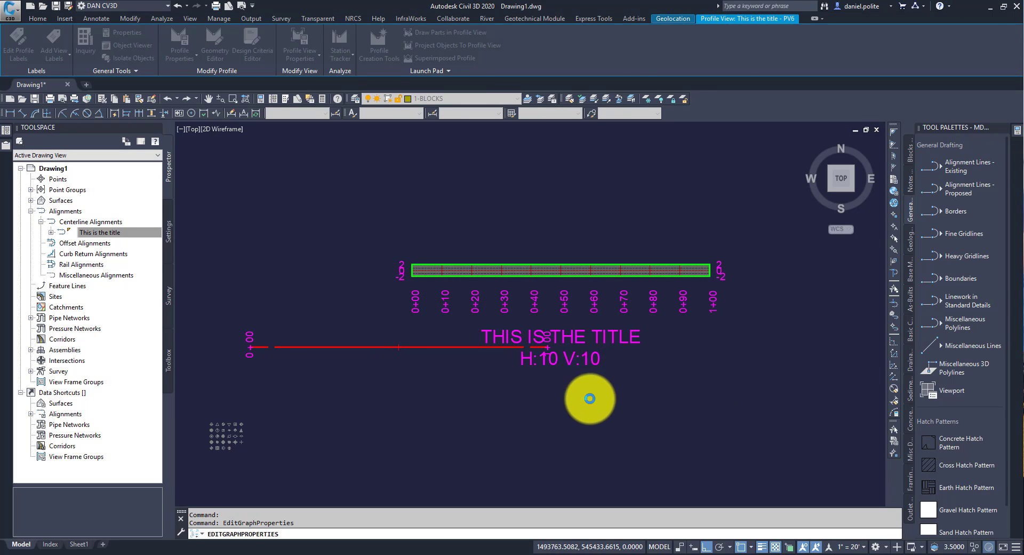
{"action": "left_click", "coordinate": [580, 332]}
{"action": "type", "text": "m"}
{"action": "key", "text": "Return"}
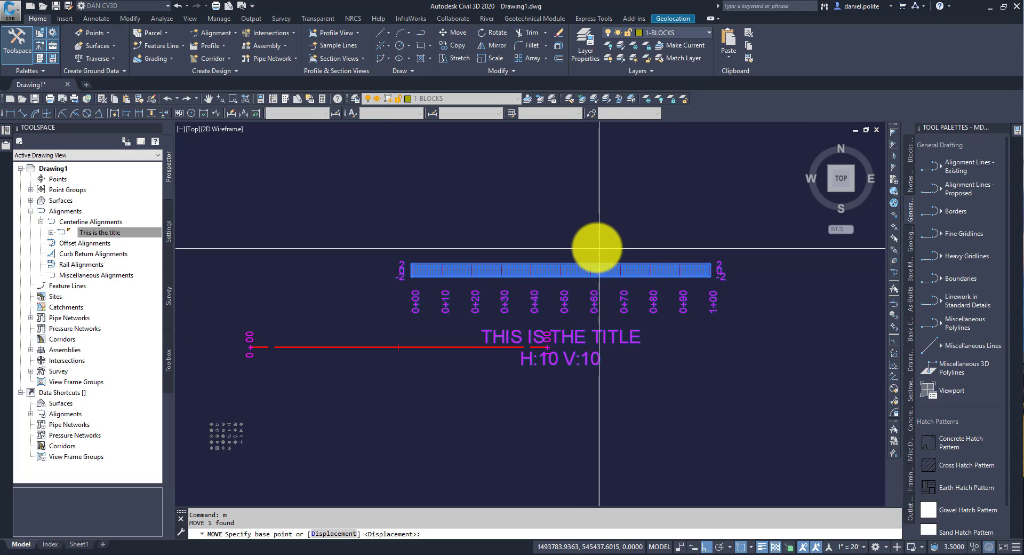
{"action": "left_click", "coordinate": [590, 243]}
{"action": "key", "text": "Escape"}
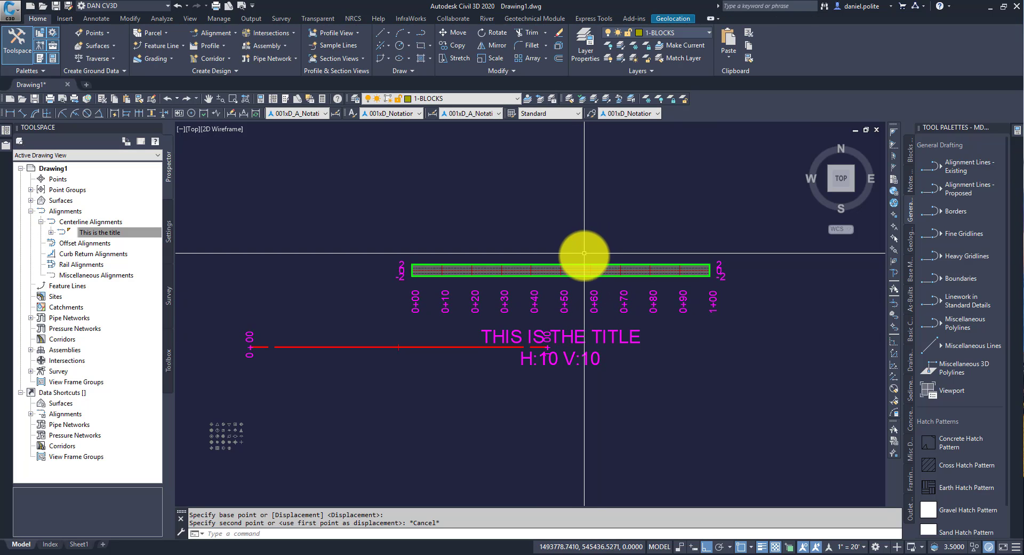
Move the profile view straight up so that its title clears the alignment below
{"action": "left_click", "coordinate": [559, 289]}
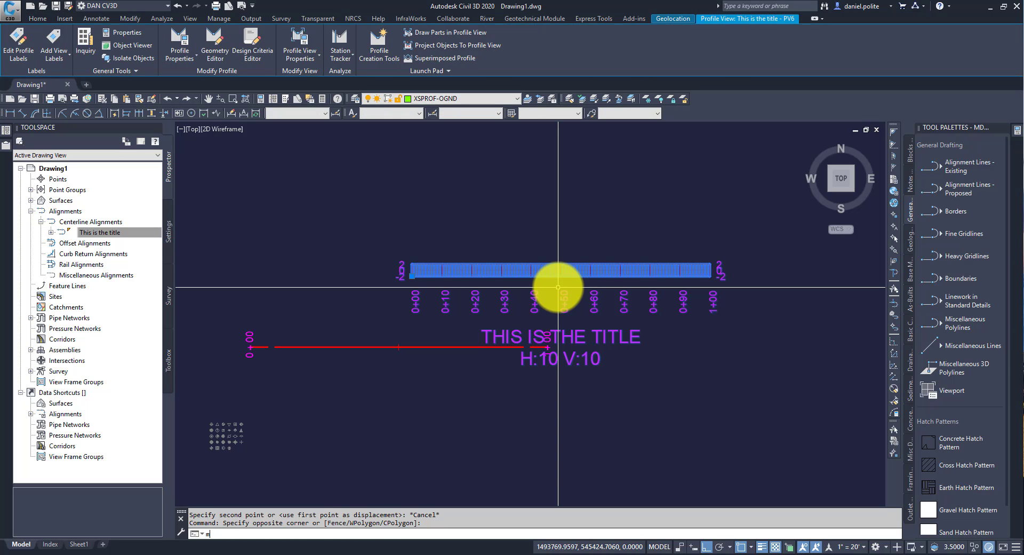
{"action": "type", "text": "m"}
{"action": "key", "text": "Return"}
{"action": "left_click", "coordinate": [558, 286]}
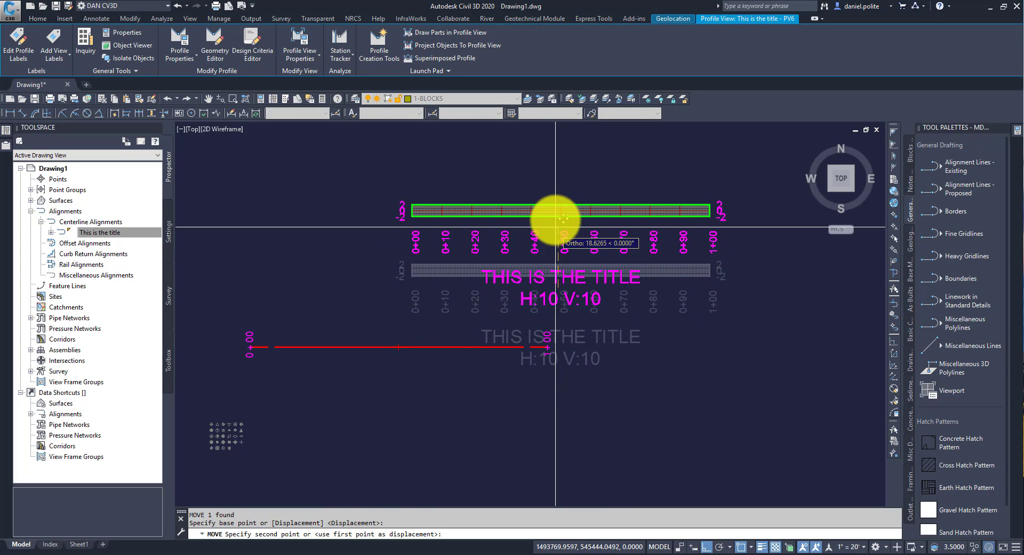
{"action": "left_click", "coordinate": [558, 214]}
{"action": "scroll", "coordinate": [439, 230], "scroll_direction": "up", "scroll_amount": 5}
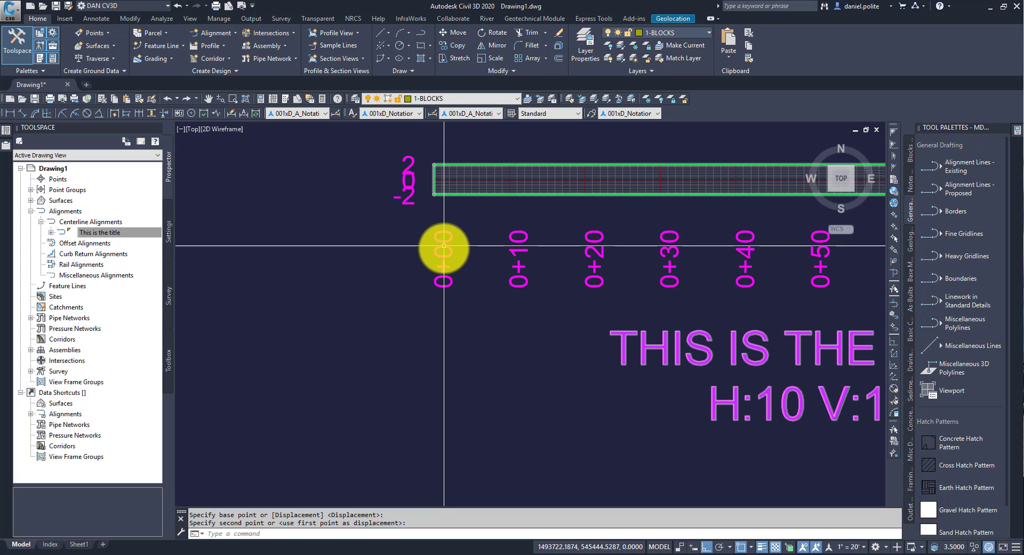
{"action": "scroll", "coordinate": [444, 246], "scroll_direction": "down", "scroll_amount": 4}
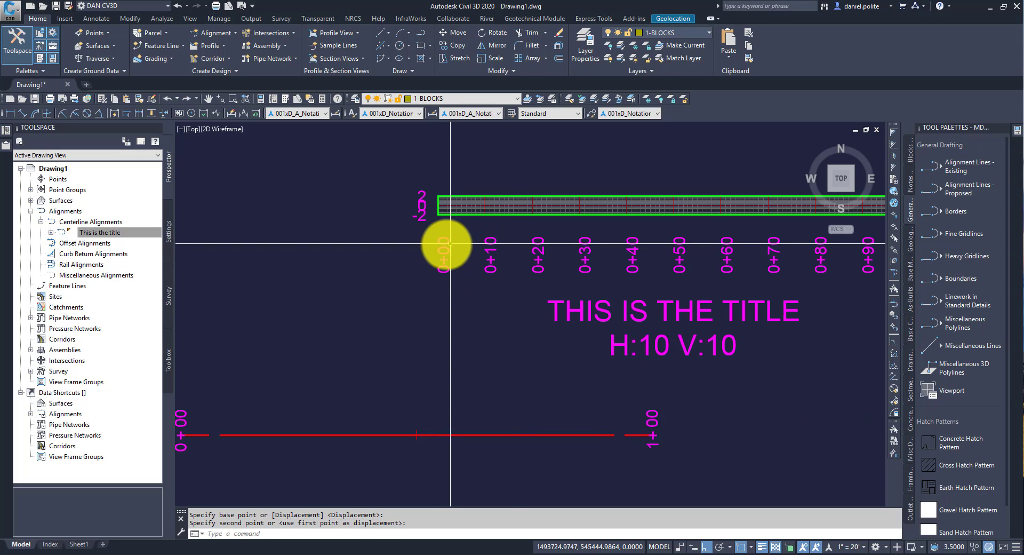
{"action": "scroll", "coordinate": [441, 248], "scroll_direction": "down", "scroll_amount": 2}
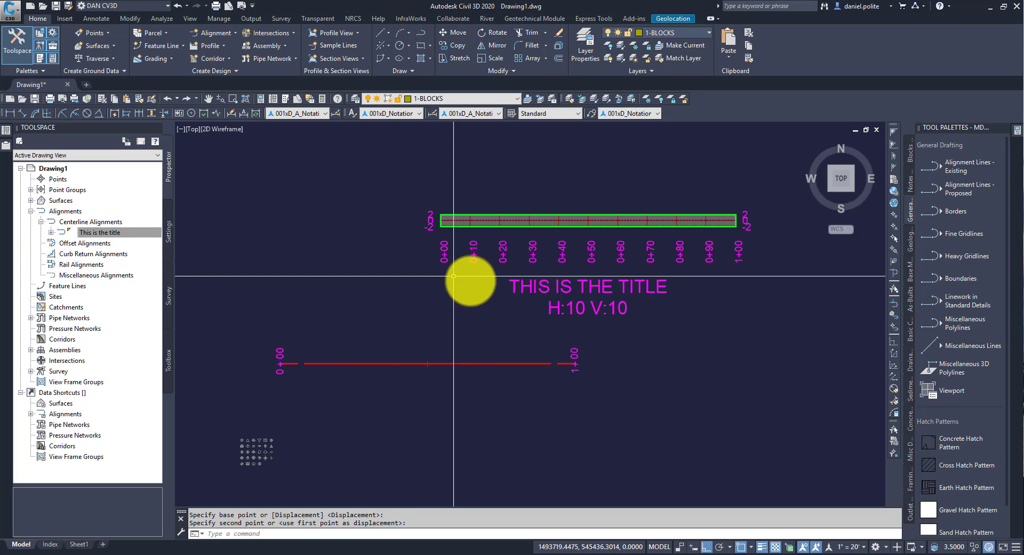
{"action": "left_click", "coordinate": [521, 283]}
{"action": "right_click", "coordinate": [523, 284]}
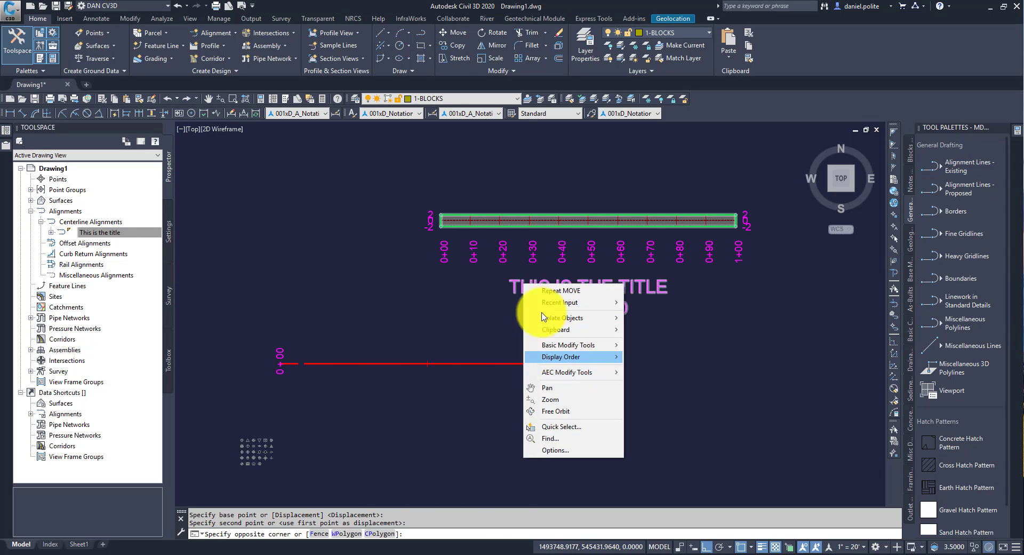
{"action": "key", "text": "Escape"}
{"action": "key", "text": "Escape"}
Replace the Parent Alignment property with Graph View Name, preserve case, in the title content of the profile view's current style, and apply the change
{"action": "left_click", "coordinate": [527, 220]}
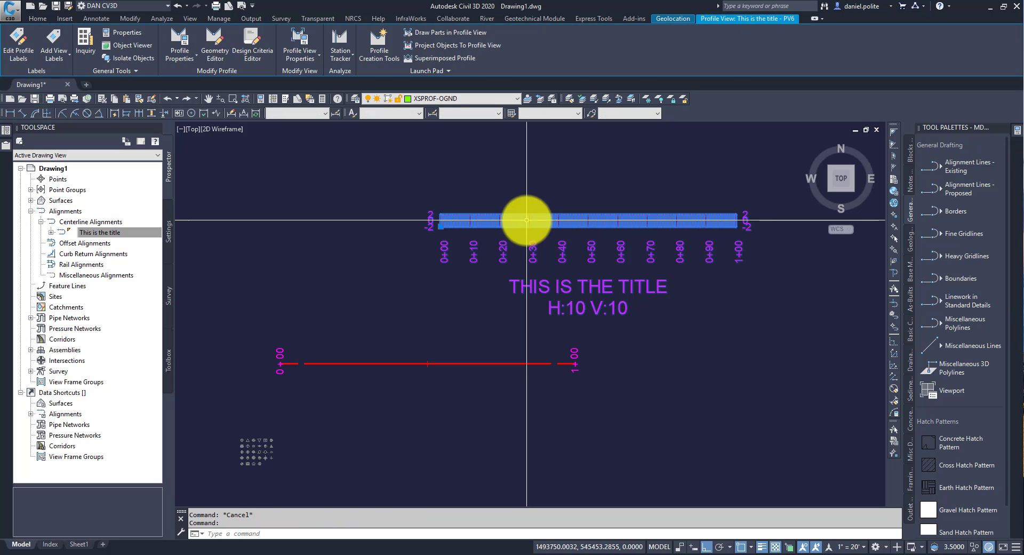
{"action": "right_click", "coordinate": [526, 219]}
{"action": "left_click", "coordinate": [569, 323]}
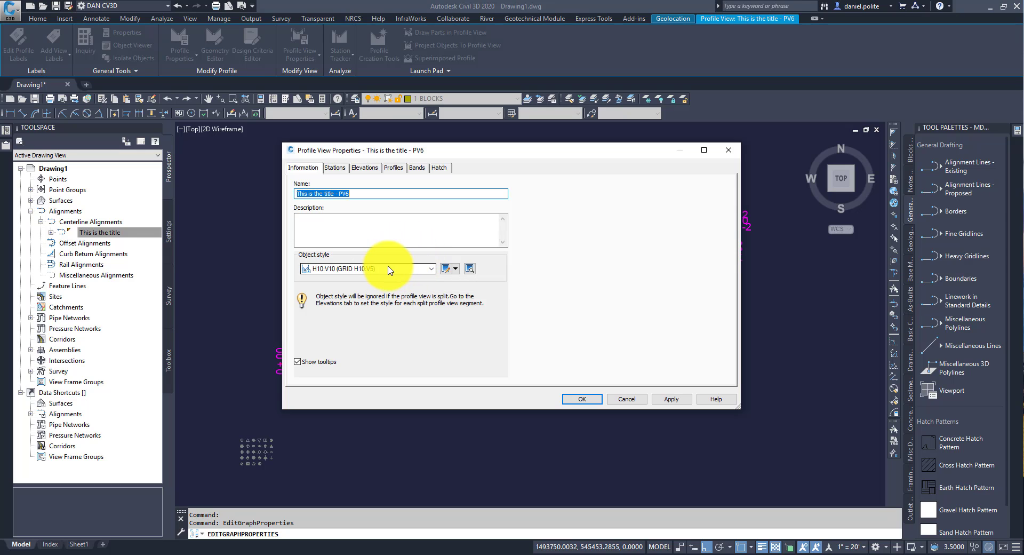
{"action": "left_click", "coordinate": [446, 270]}
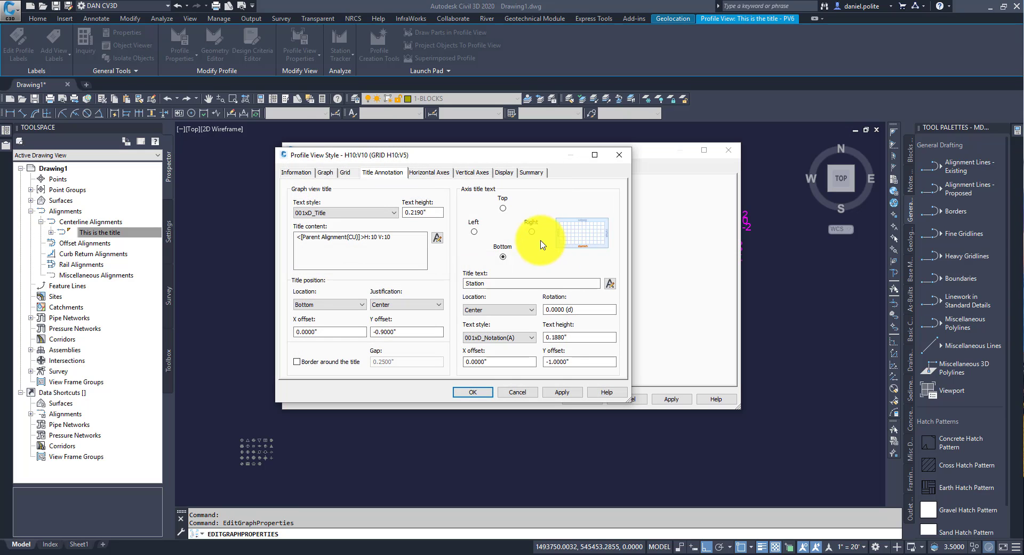
{"action": "left_click_drag", "start_coordinate": [371, 236], "coordinate": [398, 238]}
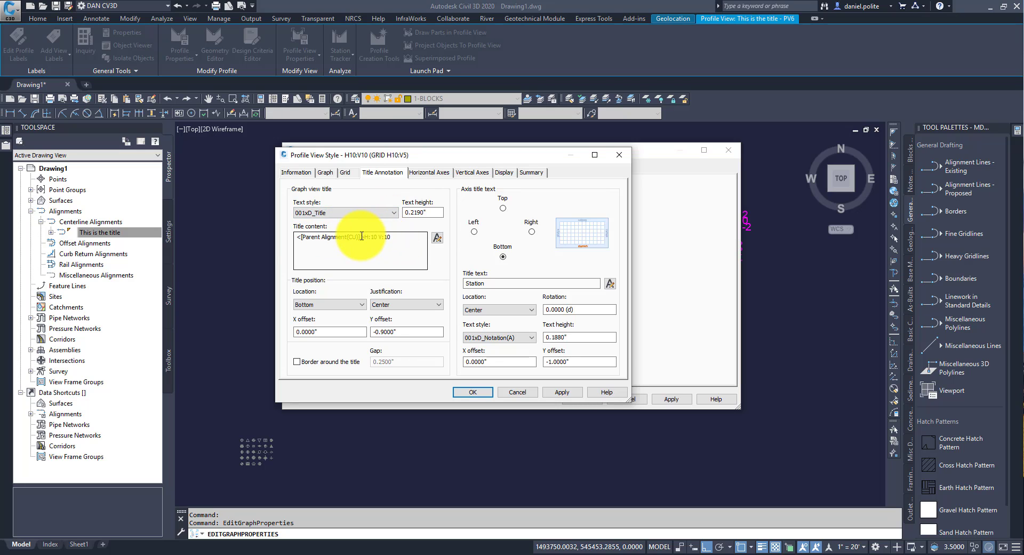
{"action": "left_click_drag", "start_coordinate": [362, 236], "coordinate": [257, 229]}
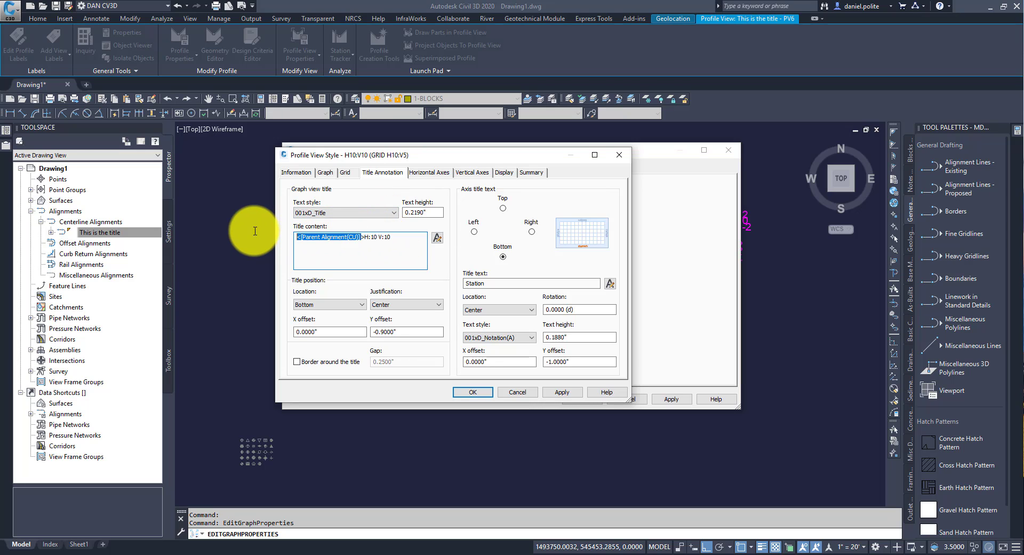
{"action": "left_click", "coordinate": [438, 237]}
{"action": "left_click_drag", "start_coordinate": [641, 215], "coordinate": [535, 213]}
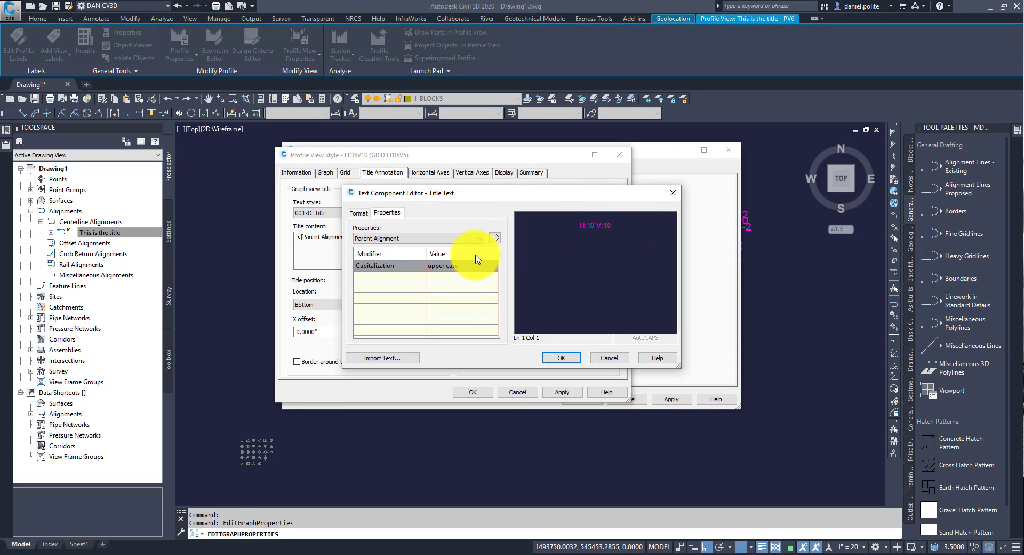
{"action": "left_click", "coordinate": [480, 239]}
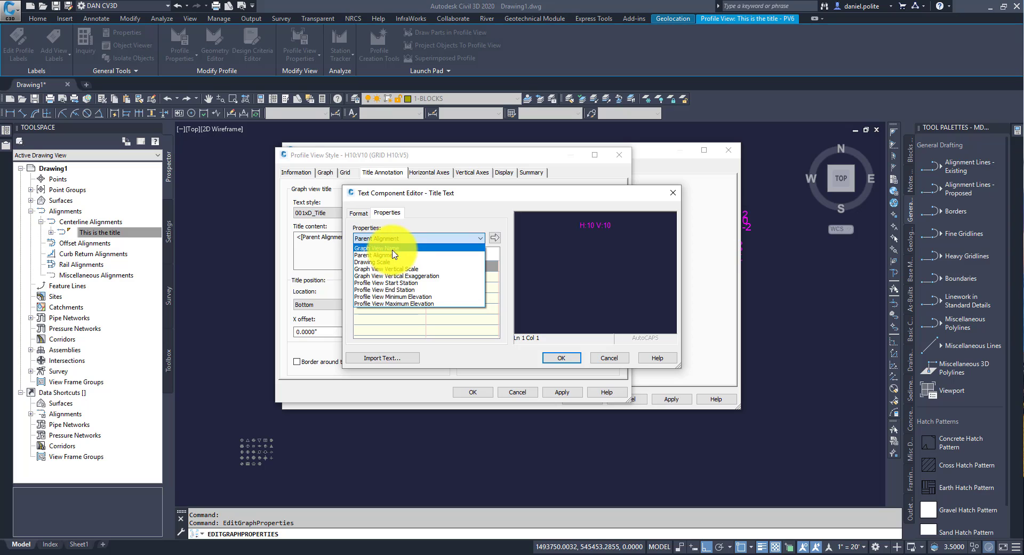
{"action": "left_click", "coordinate": [384, 248]}
{"action": "left_click", "coordinate": [495, 238]}
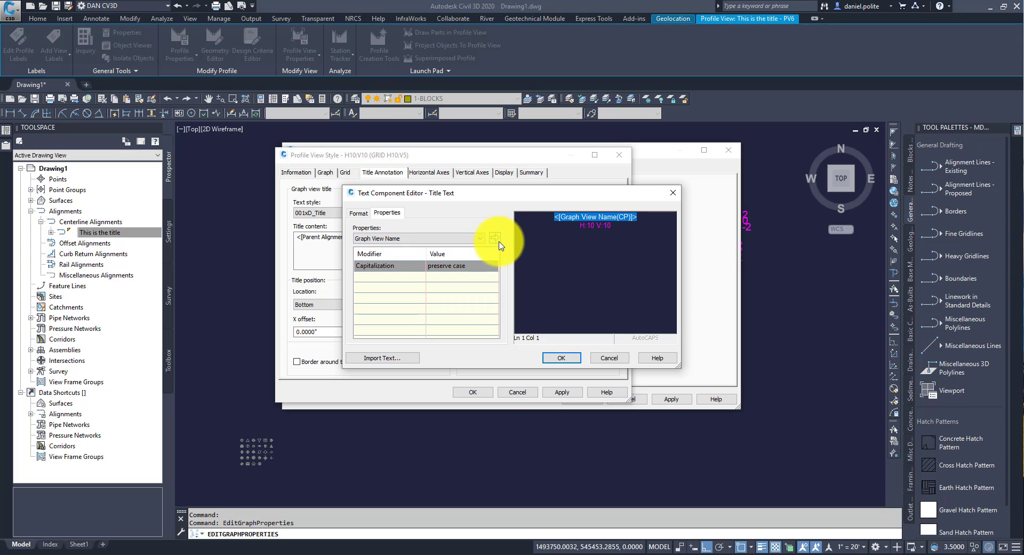
{"action": "left_click", "coordinate": [562, 358]}
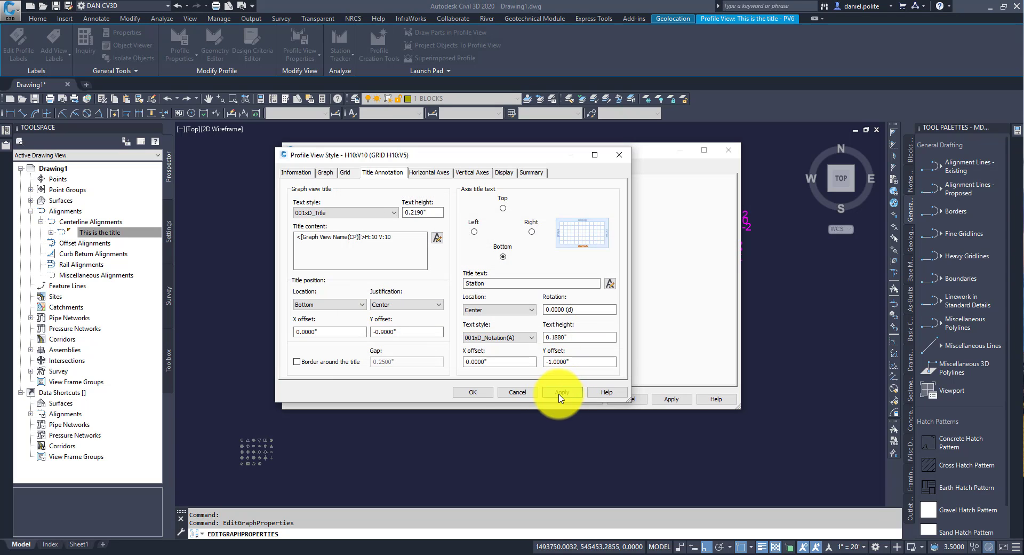
{"action": "left_click", "coordinate": [474, 392]}
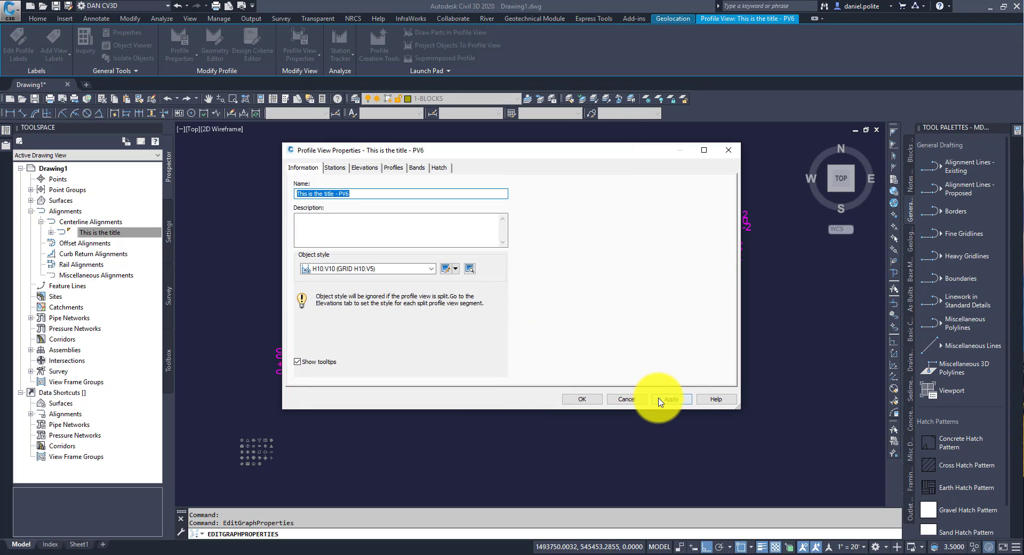
{"action": "left_click", "coordinate": [582, 398]}
{"action": "key", "text": "Escape"}
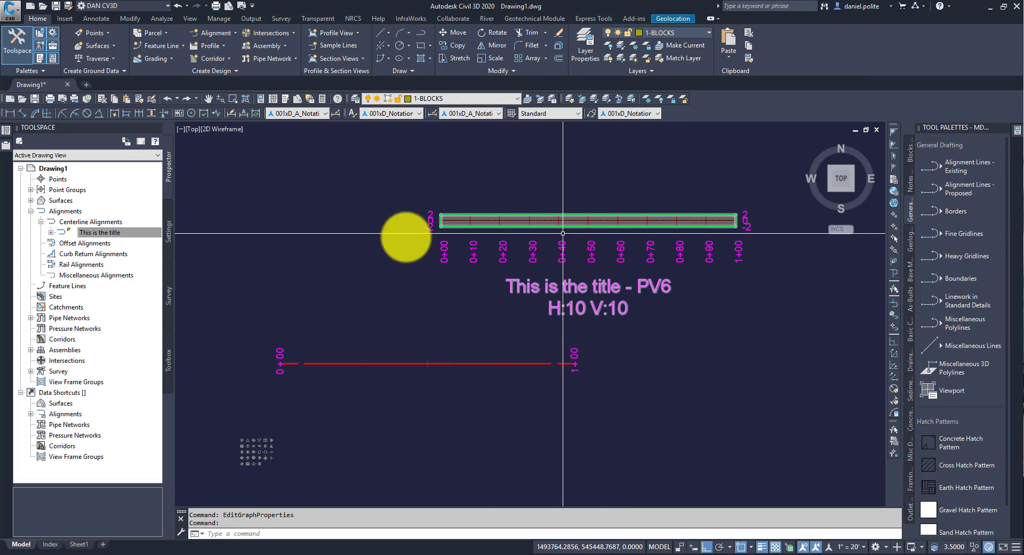
Rename the profile view listed under the "This is the title" alignment as "This is the title" and apply the change
{"action": "left_click", "coordinate": [51, 233]}
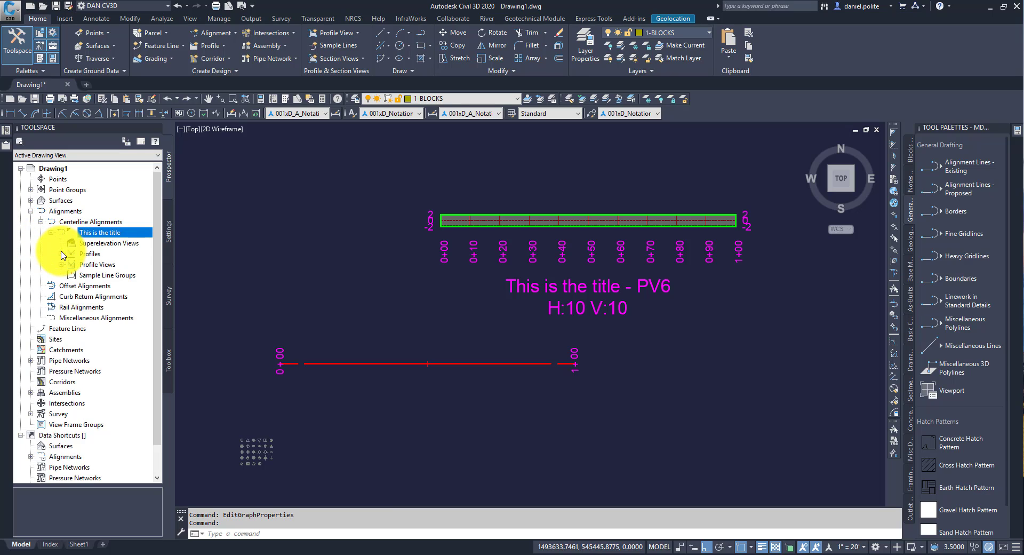
{"action": "left_click", "coordinate": [61, 253]}
{"action": "left_click", "coordinate": [115, 264]}
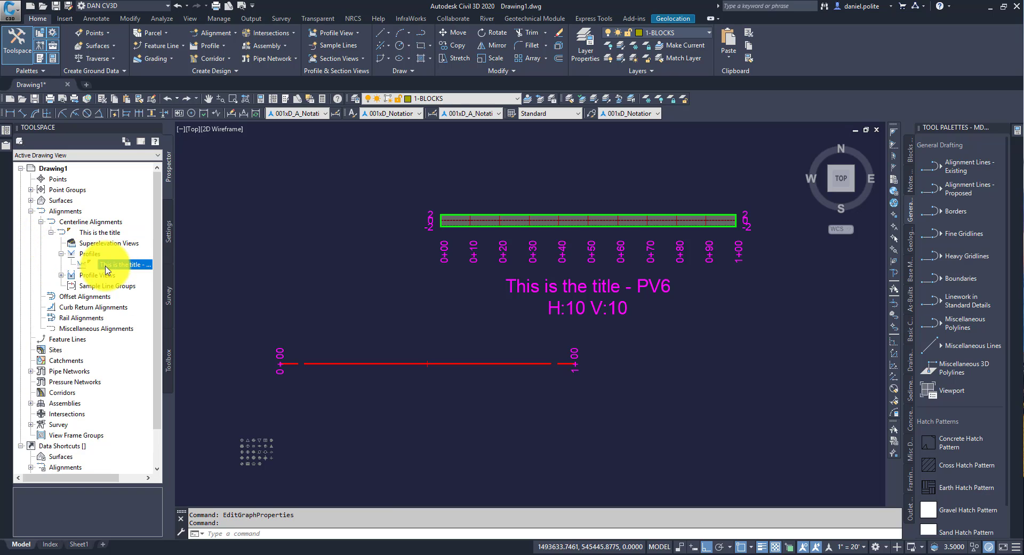
{"action": "left_click", "coordinate": [61, 276]}
{"action": "left_click", "coordinate": [105, 286]}
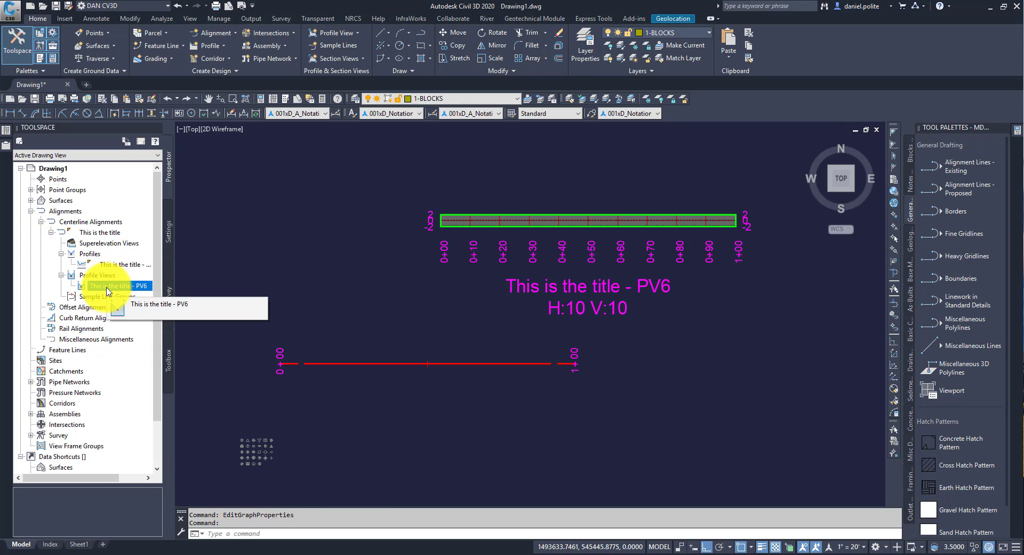
{"action": "right_click", "coordinate": [107, 286]}
{"action": "left_click", "coordinate": [137, 293]}
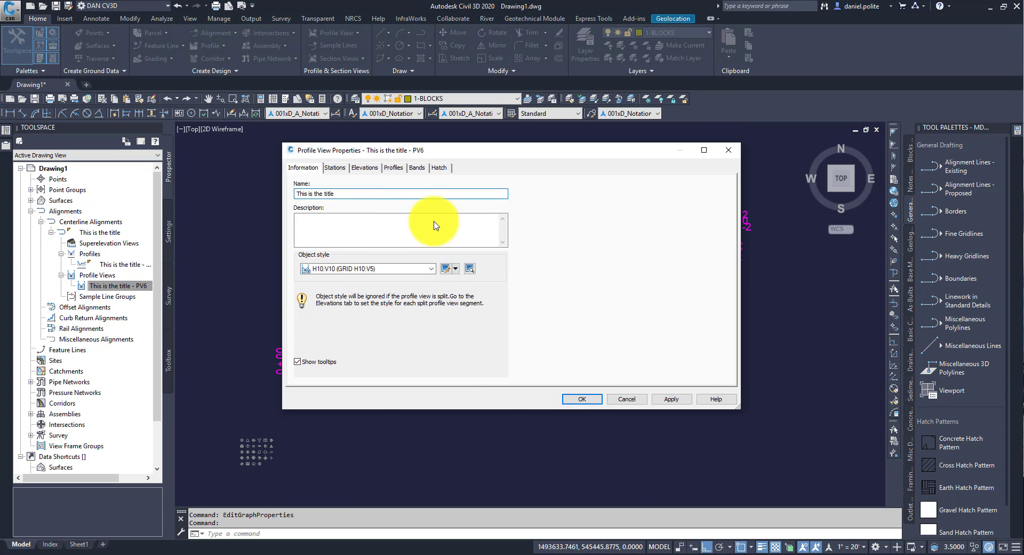
{"action": "left_click", "coordinate": [673, 397]}
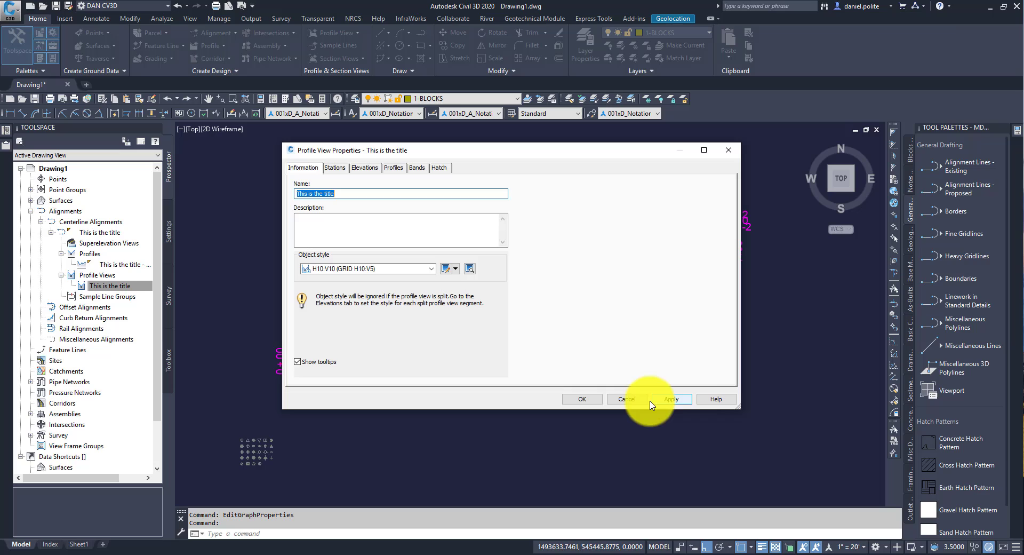
{"action": "left_click", "coordinate": [582, 399]}
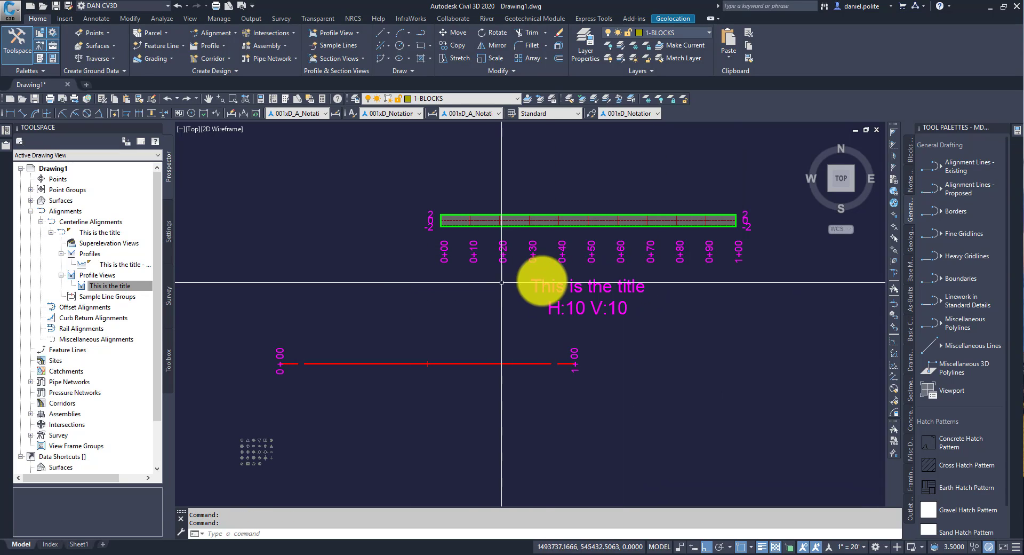